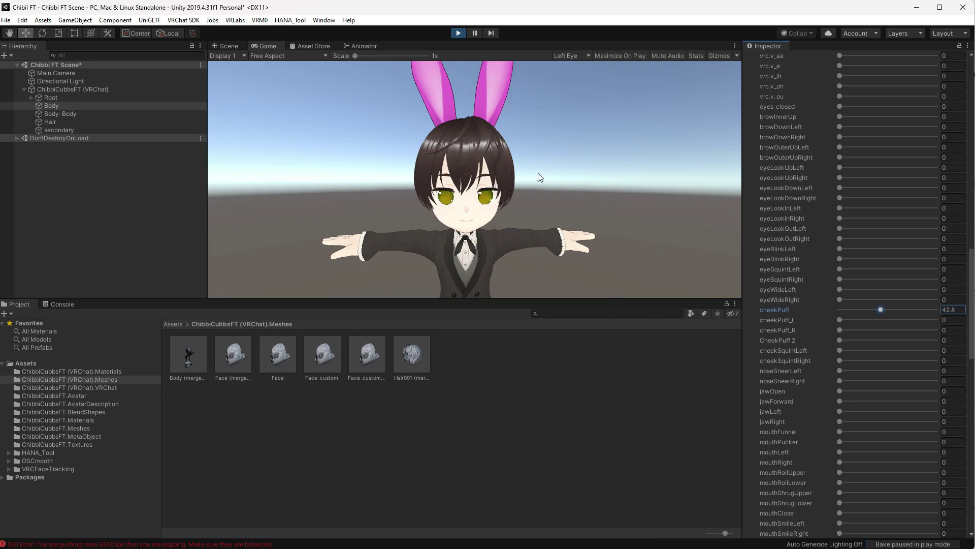
- Set the Body's cheekPuff_L blend shape to about 53.9 and cheekPuff_R to about 52.4
{"action": "left_click", "coordinate": [292, 22]}
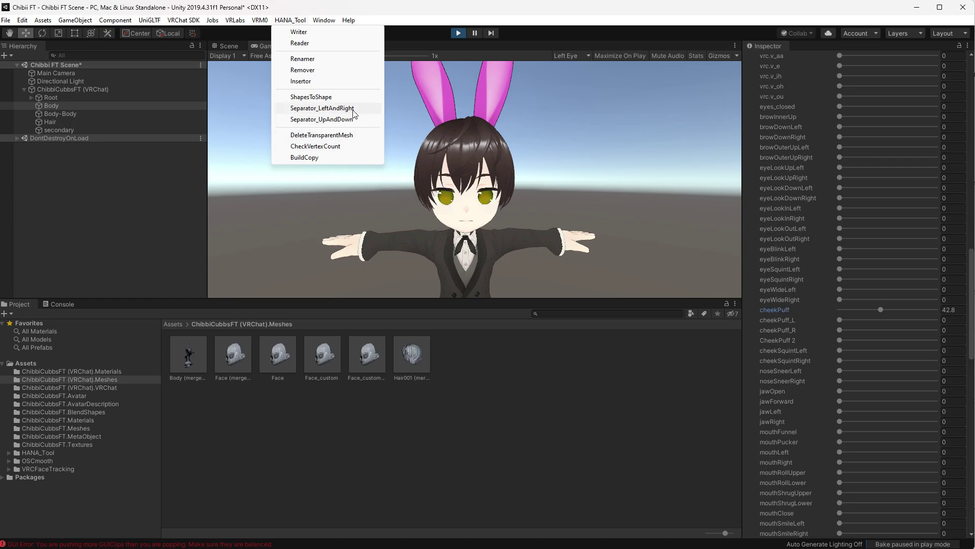
{"action": "left_click", "coordinate": [788, 319]}
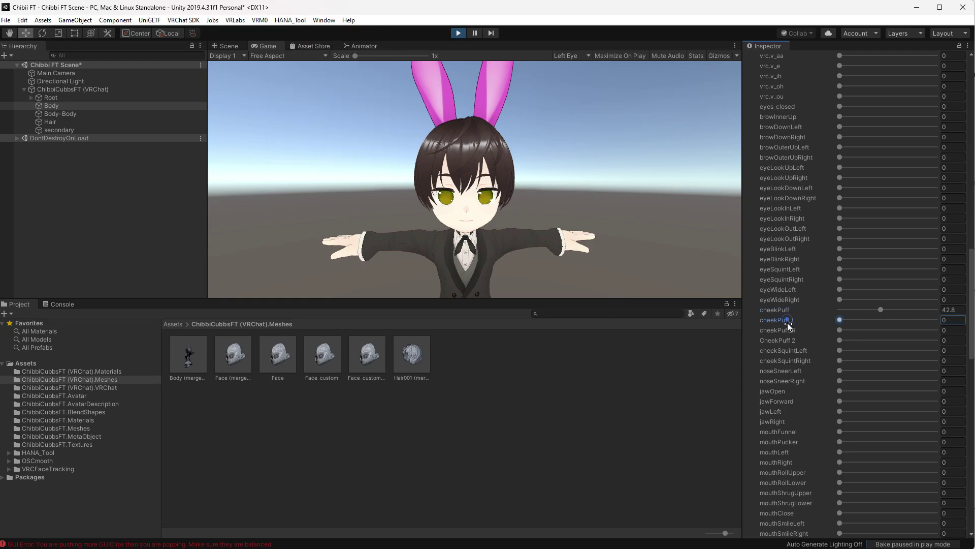
{"action": "left_click", "coordinate": [786, 330]}
{"action": "left_click_drag", "start_coordinate": [839, 320], "coordinate": [935, 319]}
{"action": "left_click", "coordinate": [840, 330]}
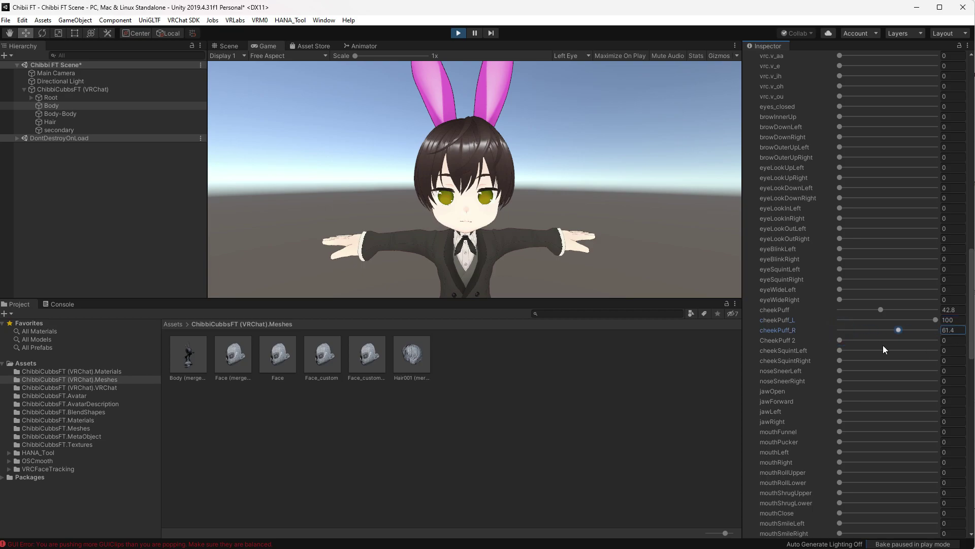
{"action": "left_click_drag", "start_coordinate": [770, 338], "coordinate": [891, 341]}
{"action": "left_click_drag", "start_coordinate": [931, 322], "coordinate": [891, 332]}
- Open the HANA_Tool ShapesToShape window and assign the scene's Body object as its SkinnedMeshRenderer
{"action": "left_click", "coordinate": [285, 20]}
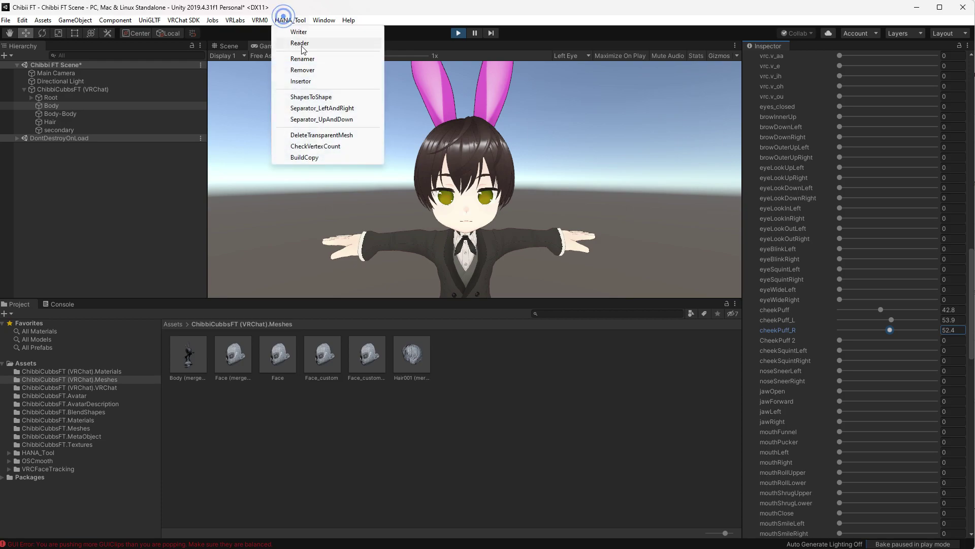
{"action": "left_click", "coordinate": [324, 96]}
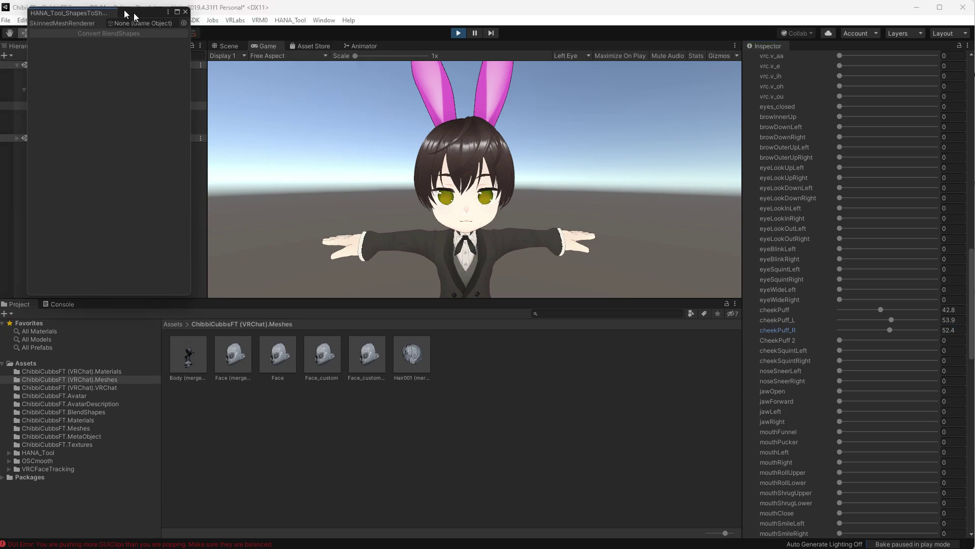
{"action": "left_click", "coordinate": [389, 110]}
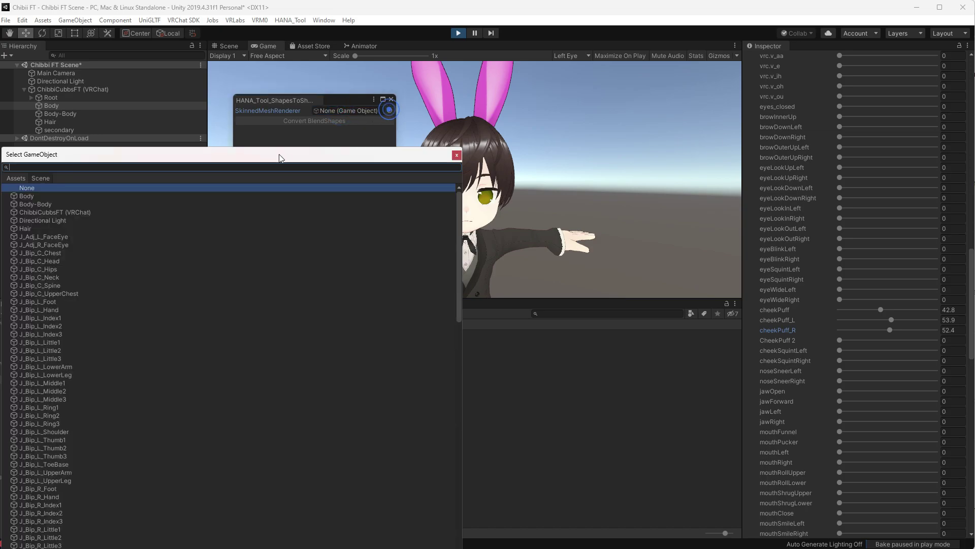
{"action": "left_click", "coordinate": [30, 197]}
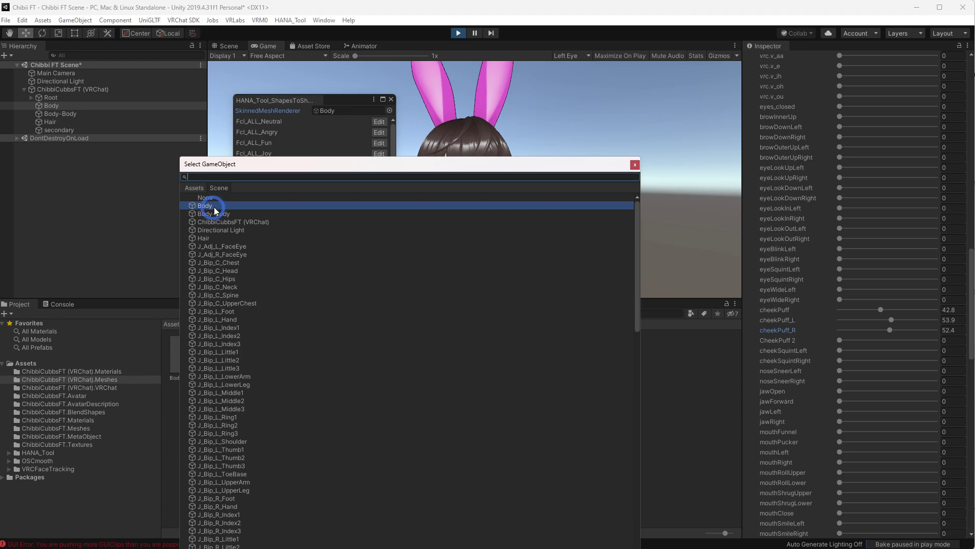
{"action": "left_click", "coordinate": [213, 206]}
{"action": "left_click_drag", "start_coordinate": [325, 99], "coordinate": [345, 142]}
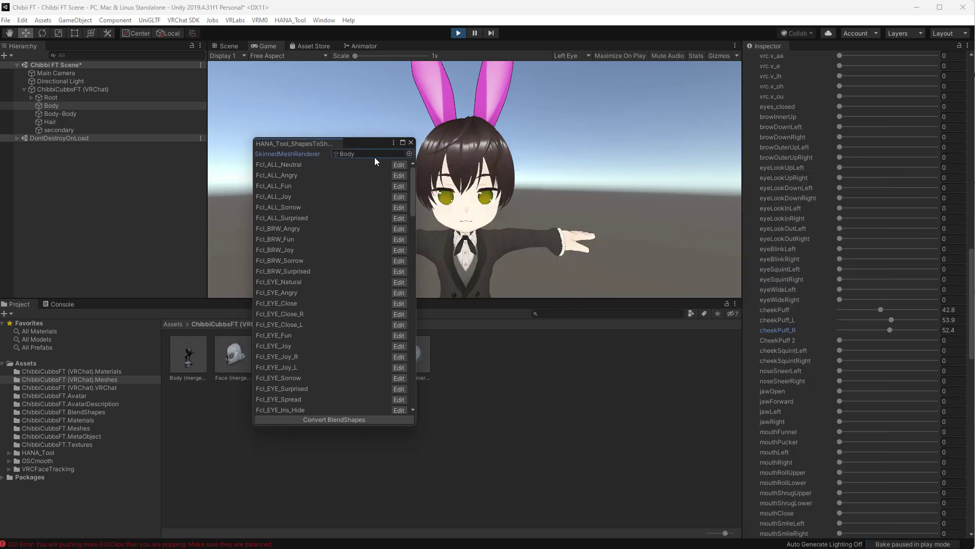
- Open the cheekPuff_R shape for editing and frame the avatar's face closely in its preview
{"action": "left_click_drag", "start_coordinate": [414, 182], "coordinate": [420, 309]}
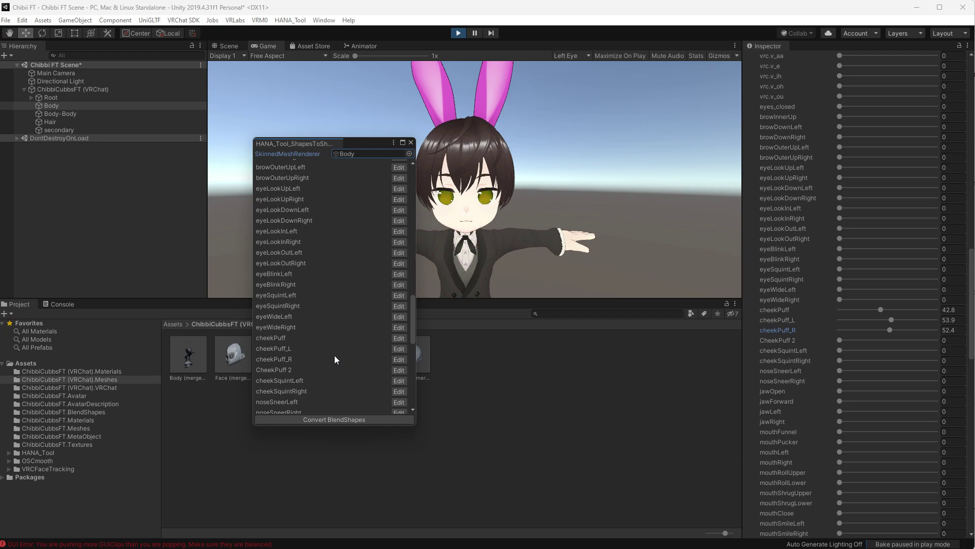
{"action": "left_click", "coordinate": [399, 360]}
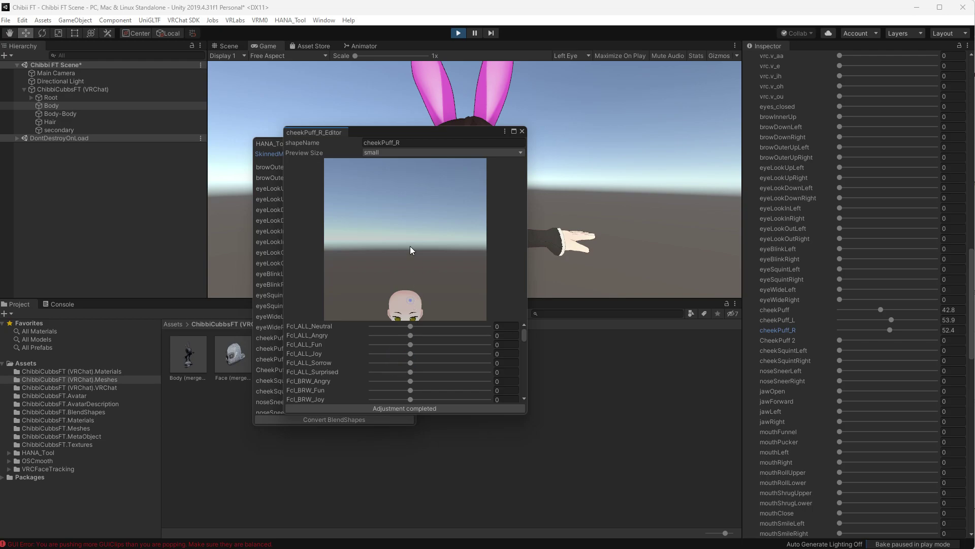
{"action": "left_click_drag", "start_coordinate": [402, 286], "coordinate": [397, 217]}
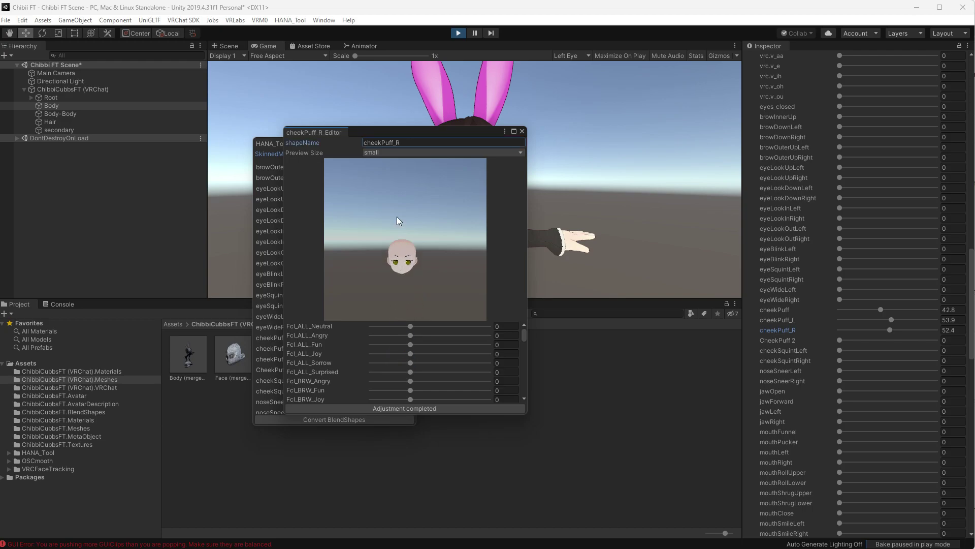
{"action": "scroll", "coordinate": [398, 252], "scroll_direction": "up", "scroll_amount": 5}
{"action": "mouse_move", "coordinate": [389, 273]}
{"action": "left_mouse_down"}
{"action": "mouse_move", "coordinate": [424, 218]}
{"action": "mouse_move", "coordinate": [391, 246]}
{"action": "mouse_move", "coordinate": [386, 237]}
{"action": "mouse_move", "coordinate": [371, 273]}
{"action": "left_mouse_up"}
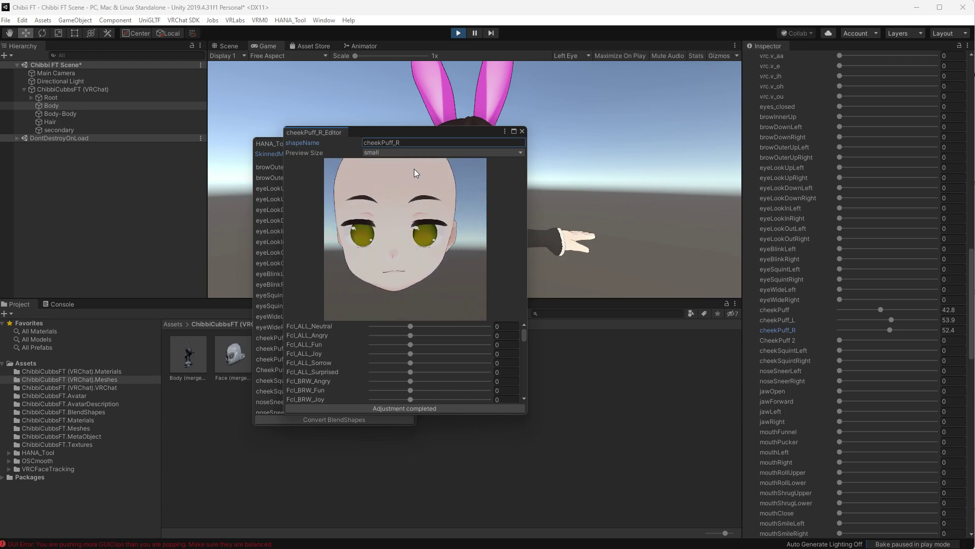
- Adjust cheekPuff_R with eyeSquintRight at 105, eyeWideRight at -1 and cheekPuff_R at 200, and complete the adjustment
{"action": "left_click_drag", "start_coordinate": [526, 334], "coordinate": [524, 371]}
{"action": "left_click", "coordinate": [507, 379]}
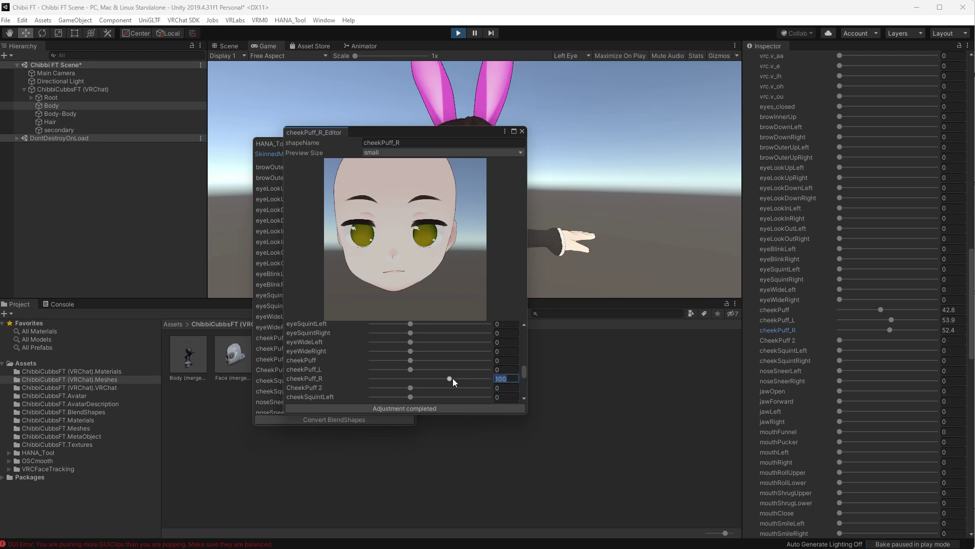
{"action": "mouse_move", "coordinate": [450, 377]}
{"action": "left_mouse_down"}
{"action": "mouse_move", "coordinate": [495, 381]}
{"action": "mouse_move", "coordinate": [467, 386]}
{"action": "mouse_move", "coordinate": [504, 377]}
{"action": "mouse_move", "coordinate": [453, 391]}
{"action": "left_mouse_up"}
{"action": "left_click_drag", "start_coordinate": [410, 353], "coordinate": [451, 334]}
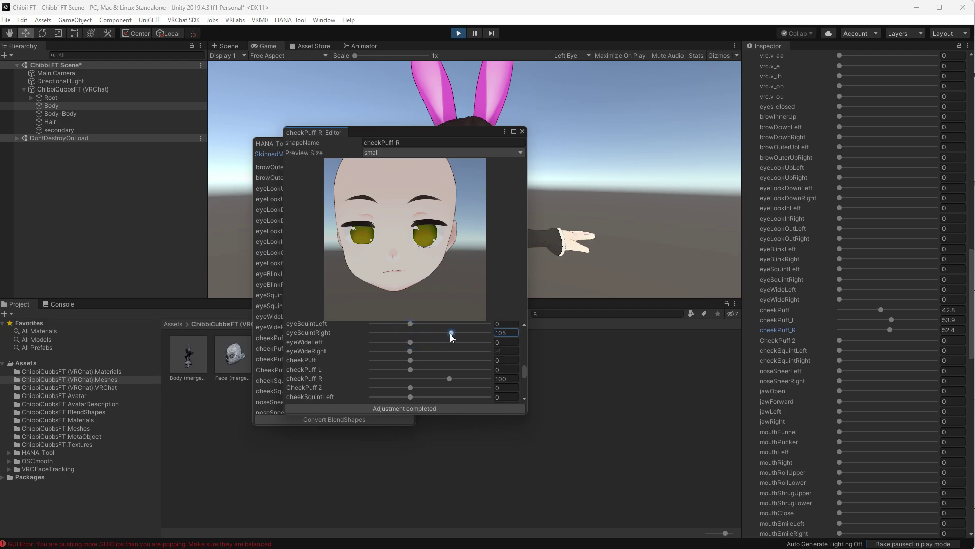
{"action": "left_click_drag", "start_coordinate": [454, 379], "coordinate": [489, 378]}
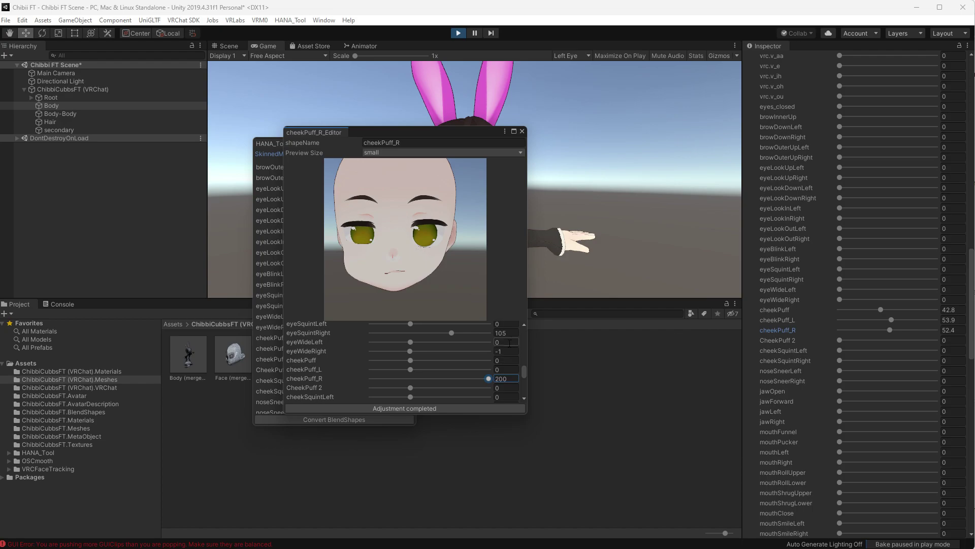
{"action": "left_click", "coordinate": [440, 404]}
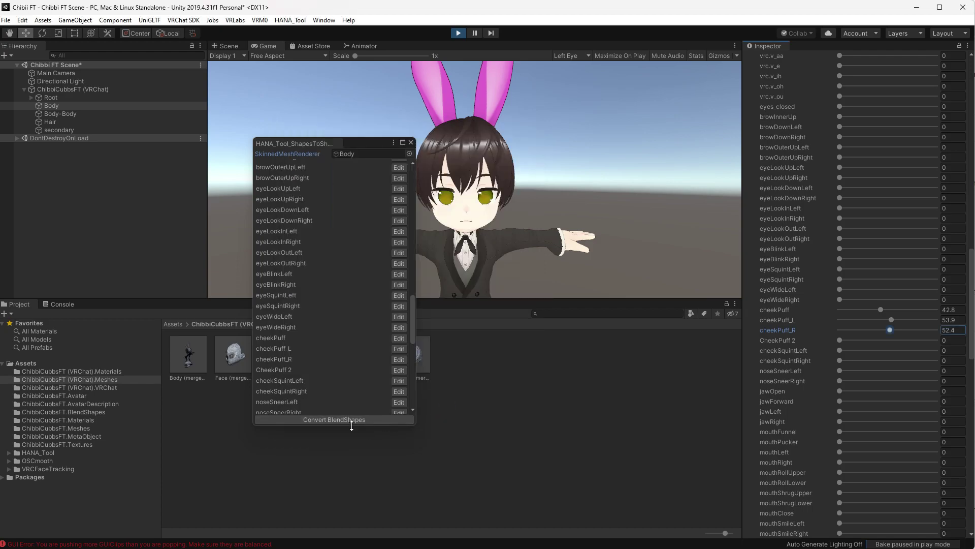
- Convert the Body's blend shapes with the edited shape and close the ShapesToShape window
{"action": "left_click", "coordinate": [331, 417]}
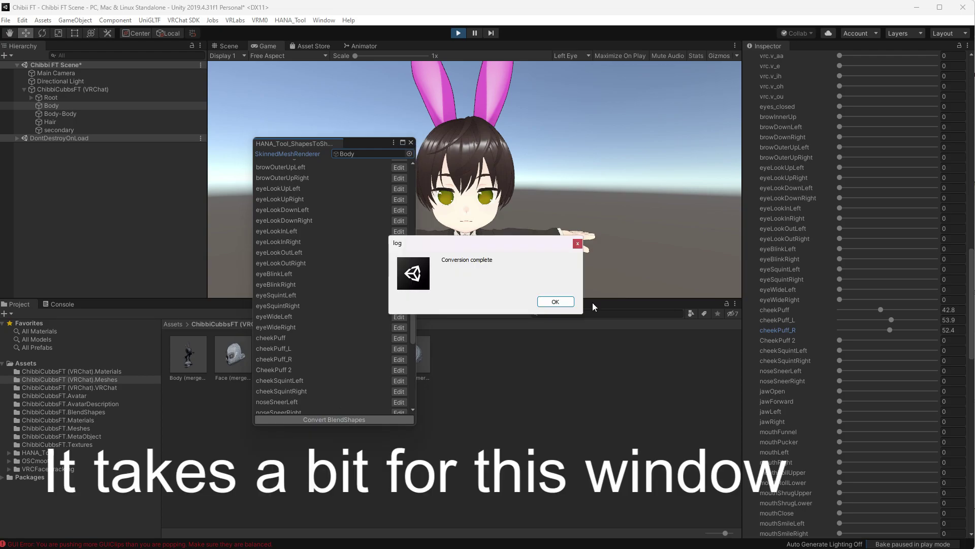
{"action": "left_click", "coordinate": [564, 303]}
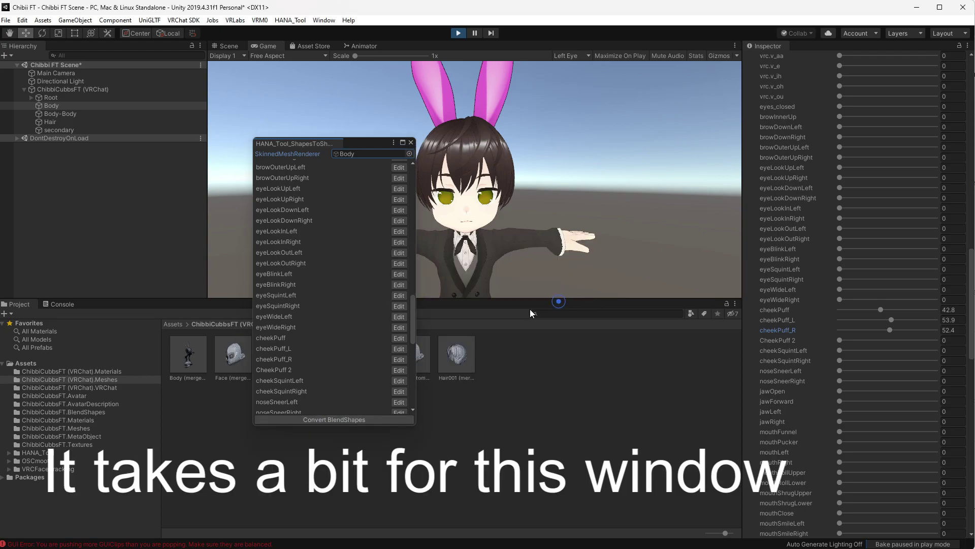
{"action": "left_click", "coordinate": [411, 143]}
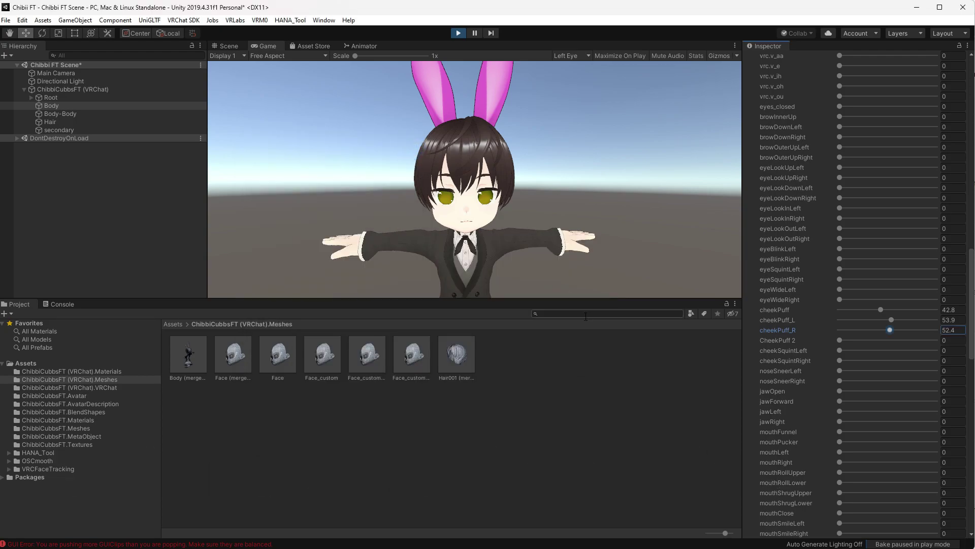
- Inspect the Face (merged), Face and Body (merged) mesh assets and return to the Assets root folder
{"action": "left_click", "coordinate": [224, 365]}
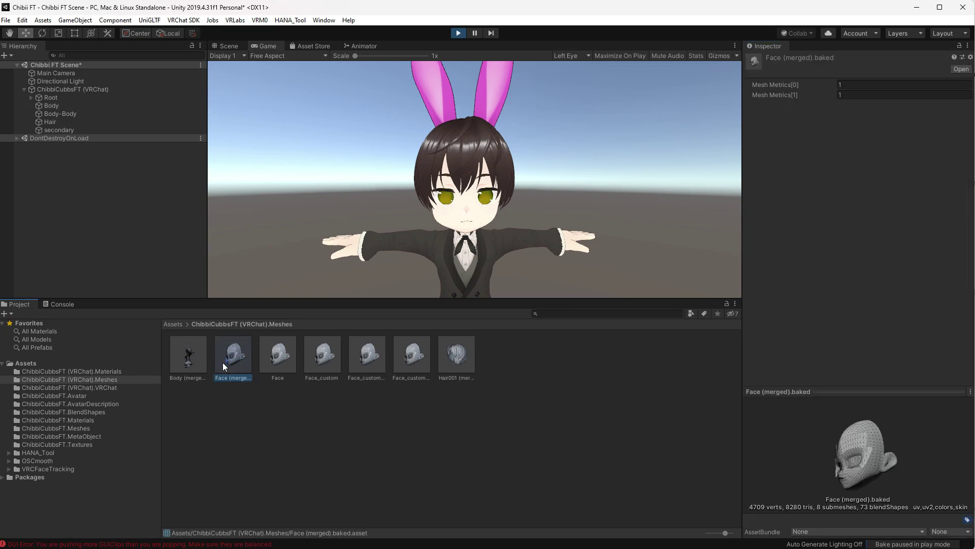
{"action": "left_click", "coordinate": [264, 359]}
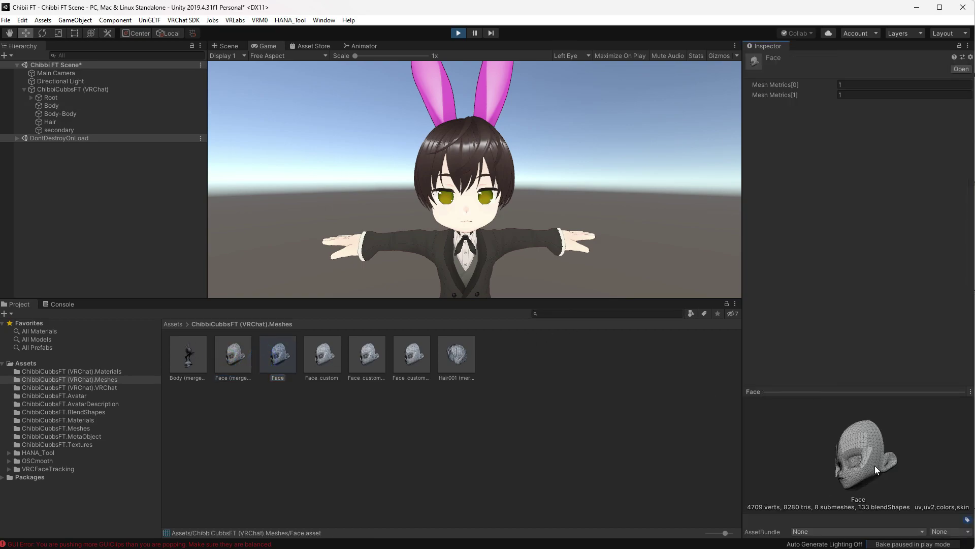
{"action": "left_click", "coordinate": [189, 358]}
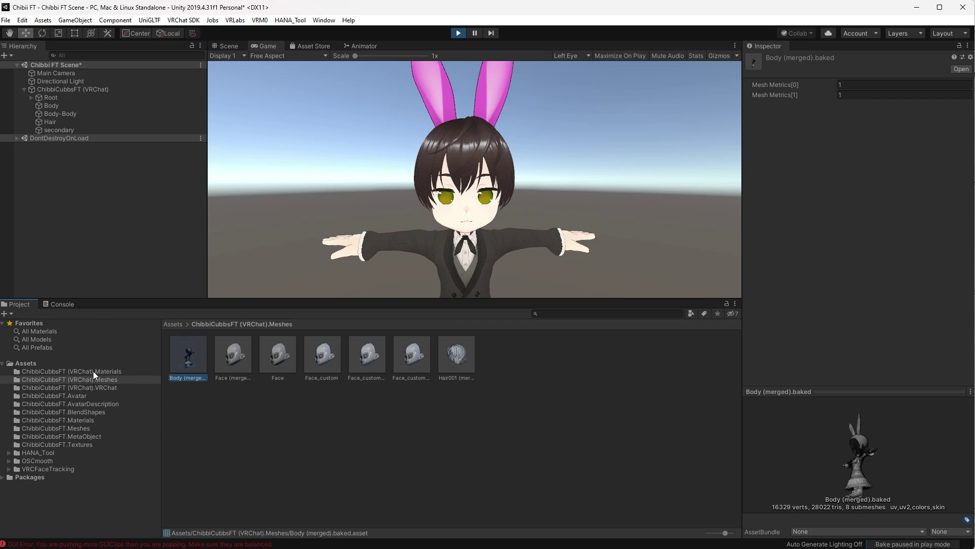
{"action": "left_click", "coordinate": [94, 371]}
{"action": "left_click", "coordinate": [88, 379]}
{"action": "left_click", "coordinate": [31, 364]}
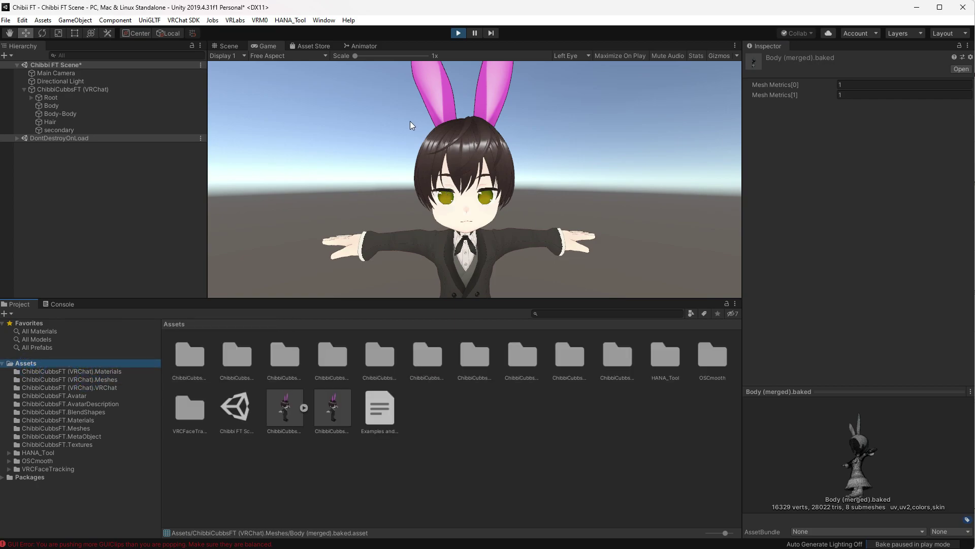
- Open the HANA_Tool Renamer
{"action": "left_click", "coordinate": [170, 21]}
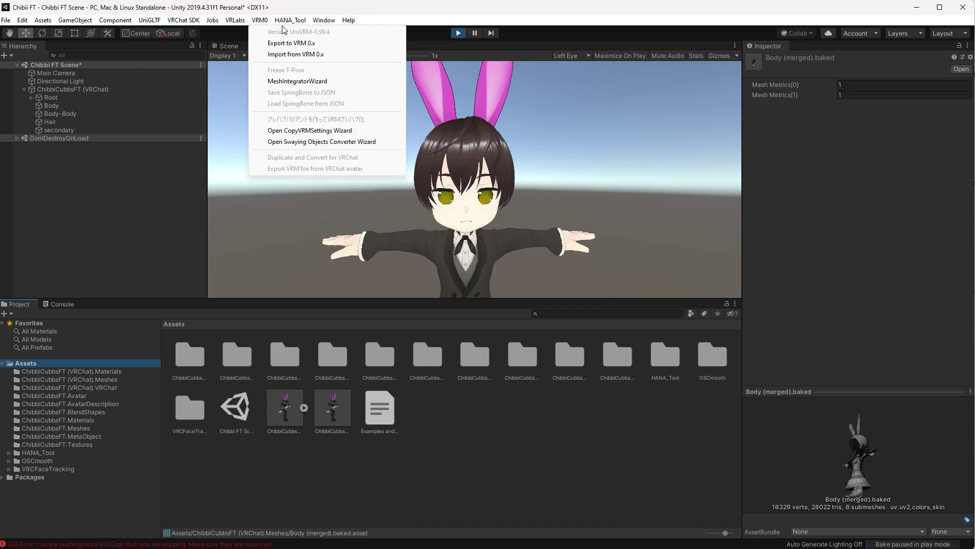
{"action": "mouse_move", "coordinate": [279, 23]}
{"action": "left_click", "coordinate": [303, 59]}
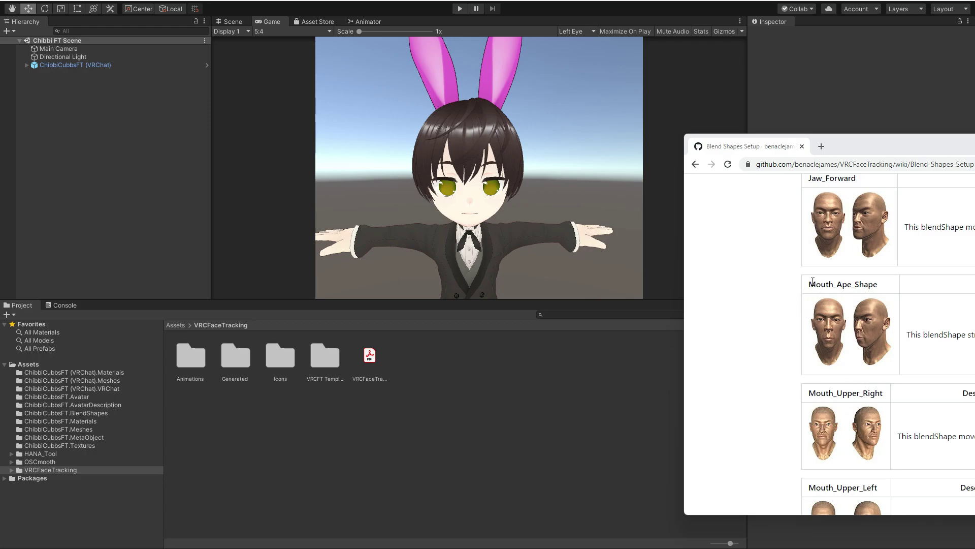
- Highlight the Mouth_Ape_Shape name on the wiki page and open the HANA_Tool Insertor with Body as its SkinnedMeshRenderer
{"action": "left_click_drag", "start_coordinate": [810, 283], "coordinate": [875, 283]}
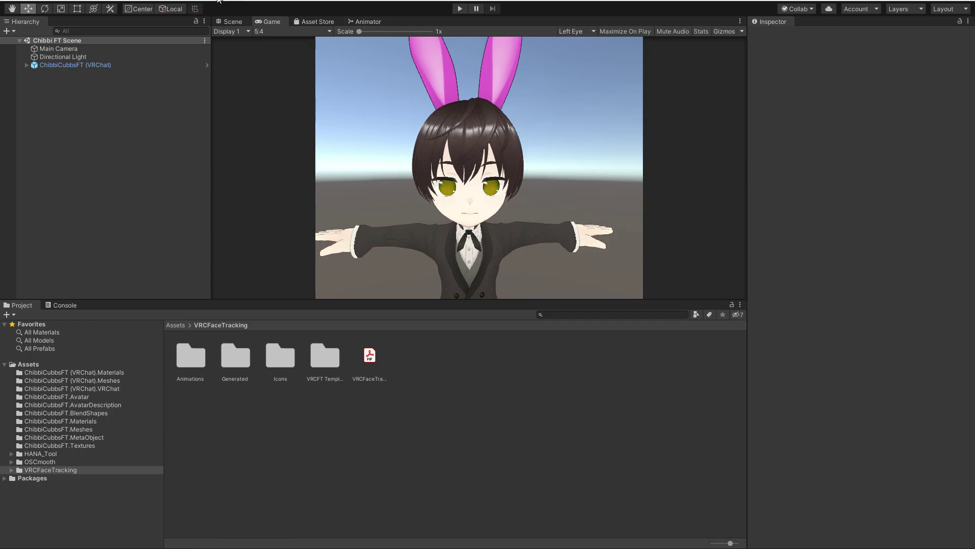
{"action": "left_click", "coordinate": [175, 2]}
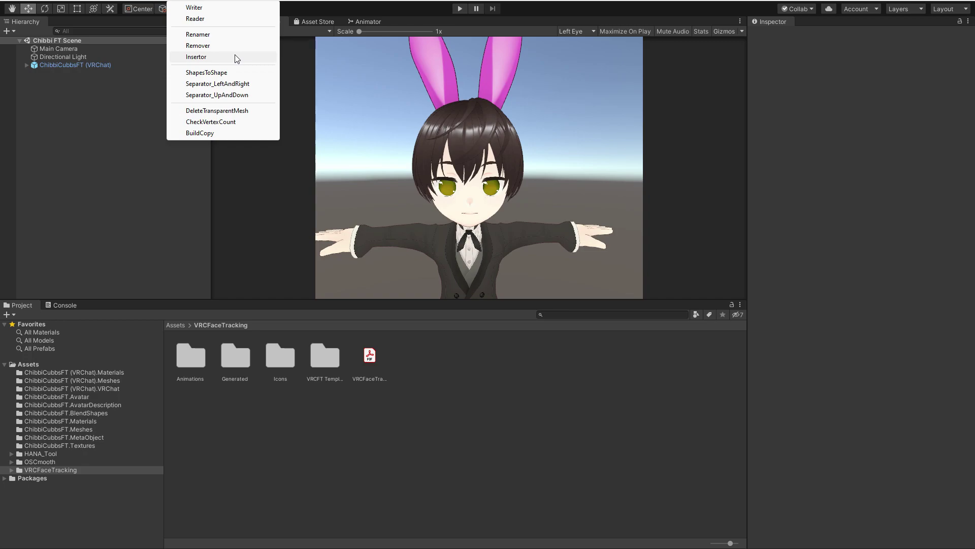
{"action": "left_click", "coordinate": [209, 60]}
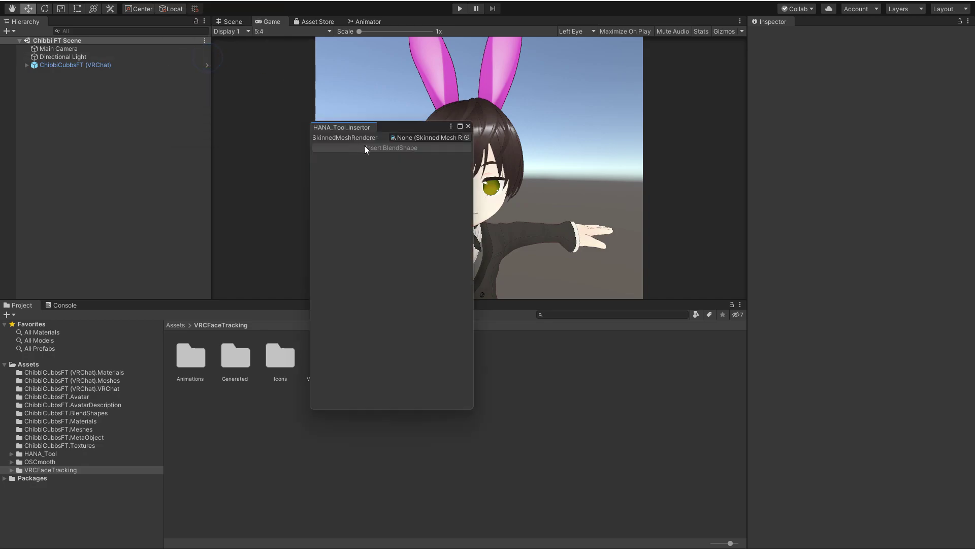
{"action": "left_click", "coordinate": [467, 138]}
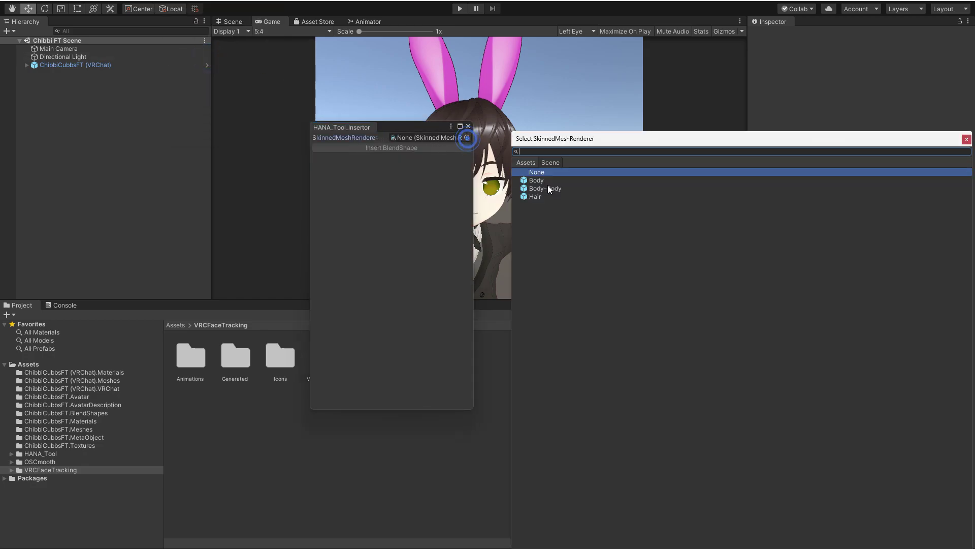
{"action": "left_click", "coordinate": [552, 180]}
{"action": "left_click", "coordinate": [967, 138]}
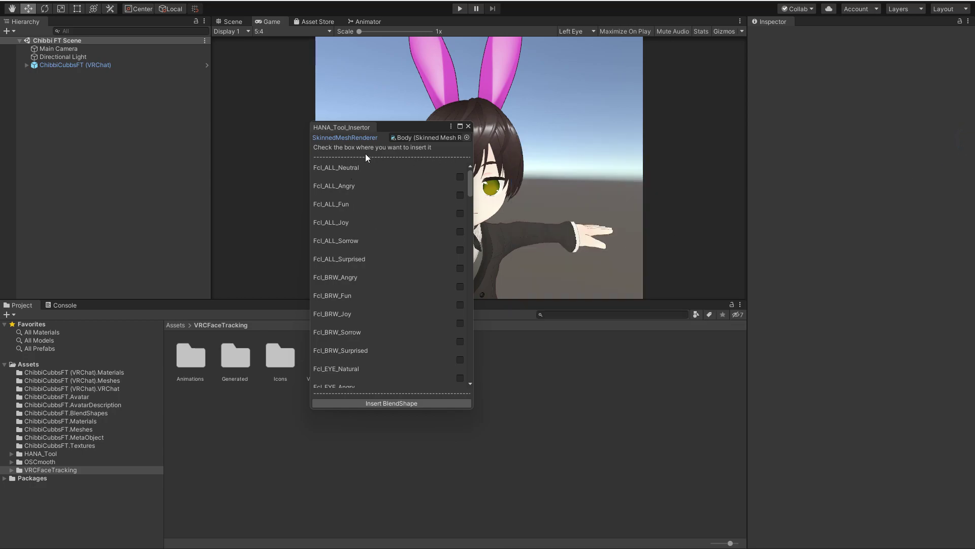
- Mark a new blend shape for insertion directly after Cheek_Suck in the Insertor list and select its name for editing
{"action": "scroll", "coordinate": [370, 270], "scroll_direction": "down", "scroll_amount": 5}
{"action": "scroll", "coordinate": [368, 275], "scroll_direction": "down", "scroll_amount": 8}
{"action": "scroll", "coordinate": [365, 275], "scroll_direction": "down", "scroll_amount": 10}
{"action": "scroll", "coordinate": [359, 283], "scroll_direction": "down", "scroll_amount": 8}
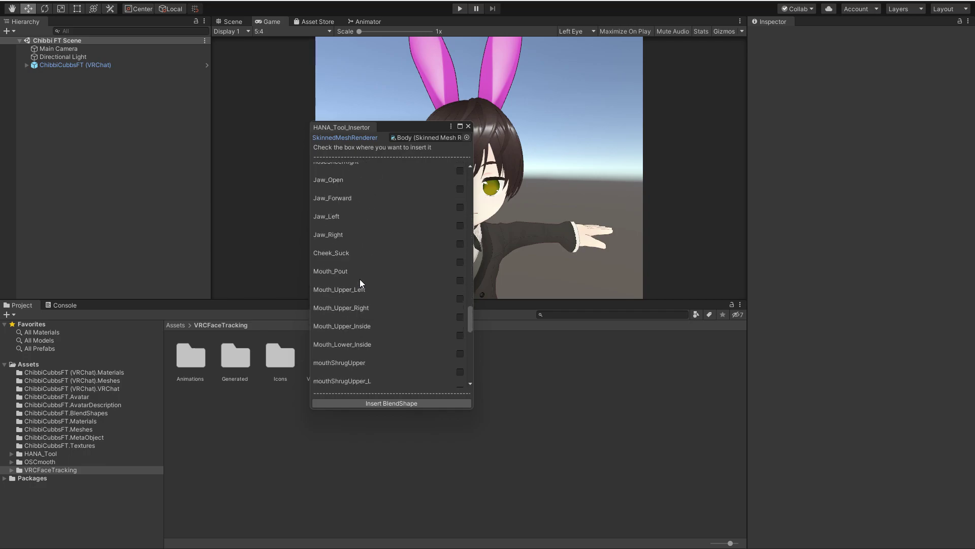
{"action": "scroll", "coordinate": [357, 282], "scroll_direction": "up", "scroll_amount": 2}
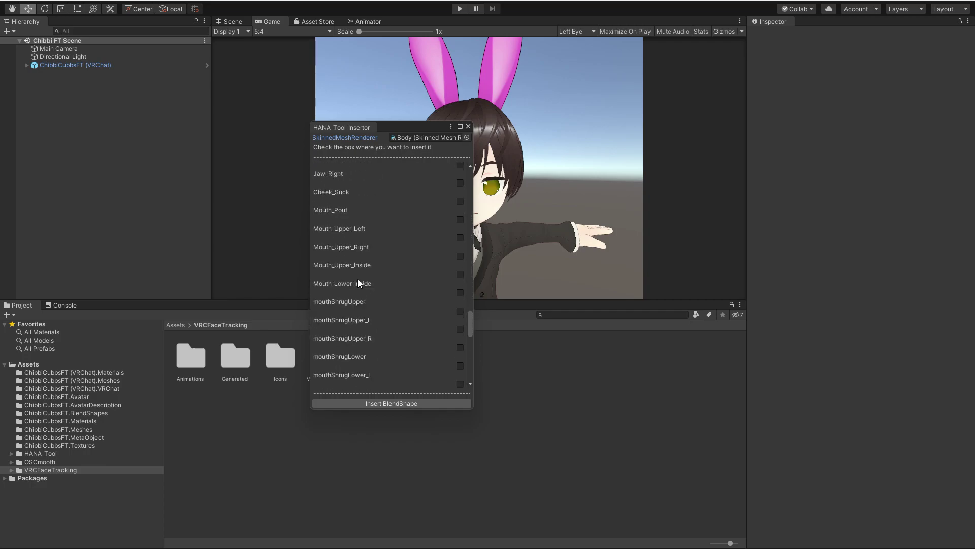
{"action": "scroll", "coordinate": [358, 282], "scroll_direction": "down", "scroll_amount": 2}
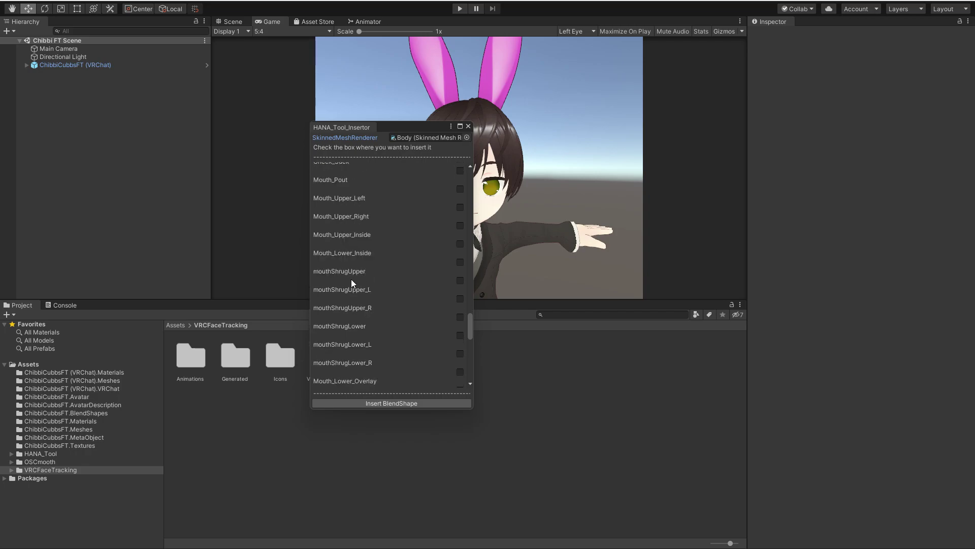
{"action": "scroll", "coordinate": [351, 280], "scroll_direction": "down", "scroll_amount": 10}
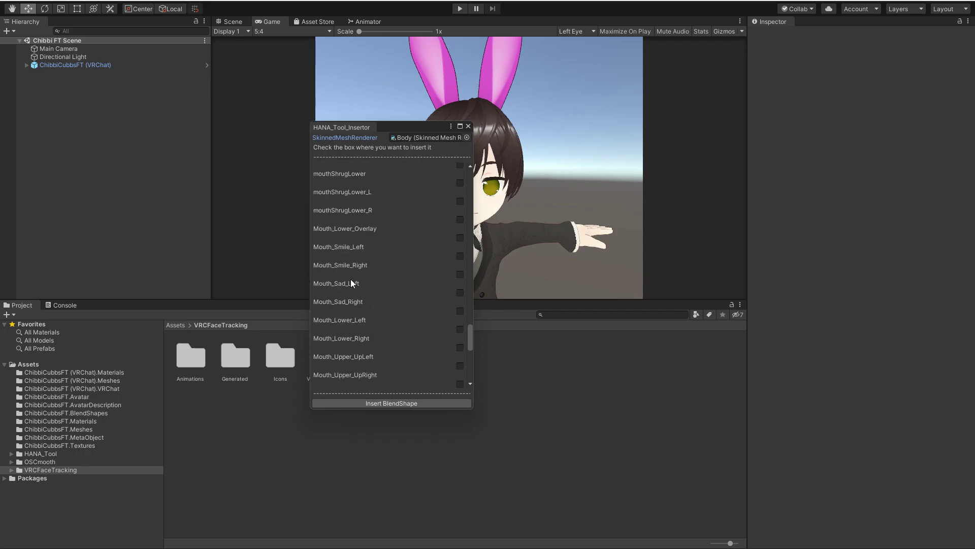
{"action": "scroll", "coordinate": [351, 280], "scroll_direction": "down", "scroll_amount": 4}
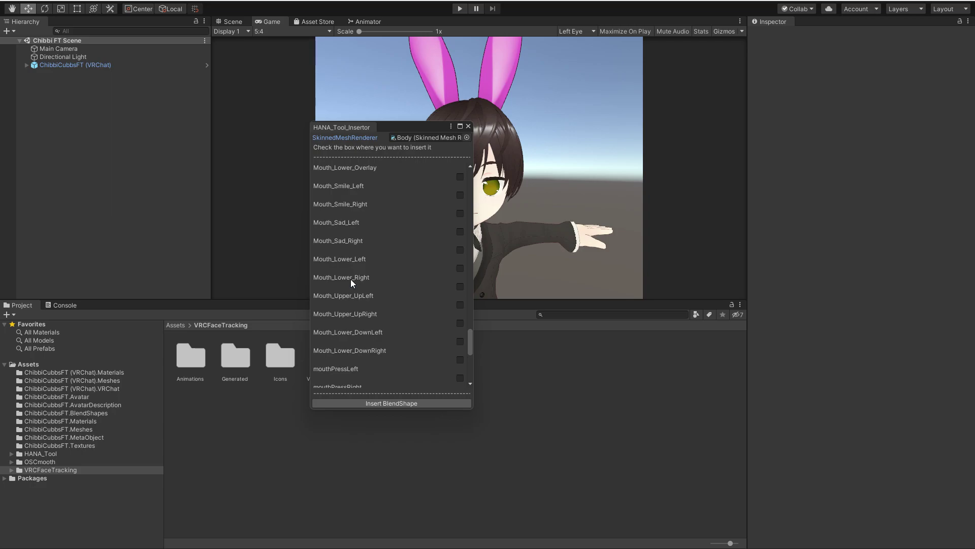
{"action": "scroll", "coordinate": [350, 279], "scroll_direction": "up", "scroll_amount": 10}
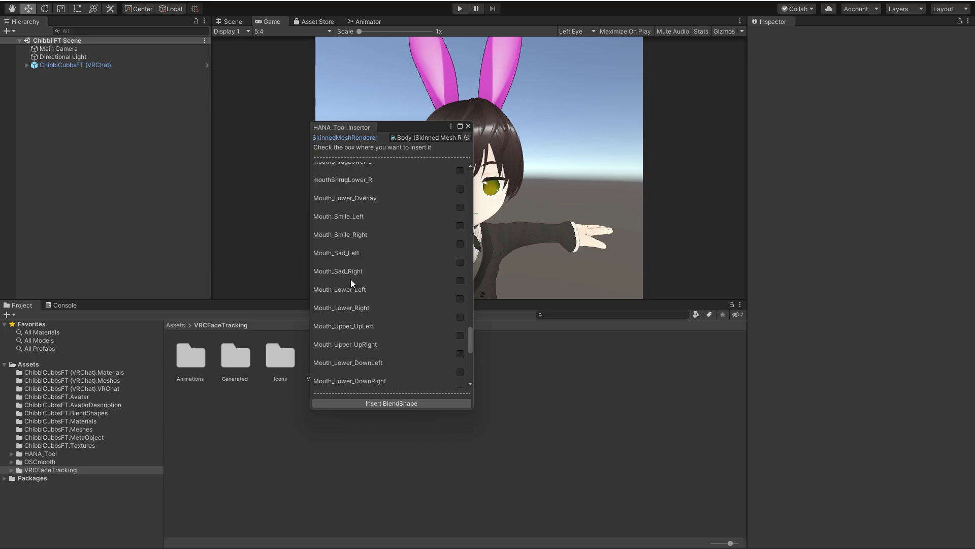
{"action": "scroll", "coordinate": [351, 282], "scroll_direction": "up", "scroll_amount": 10}
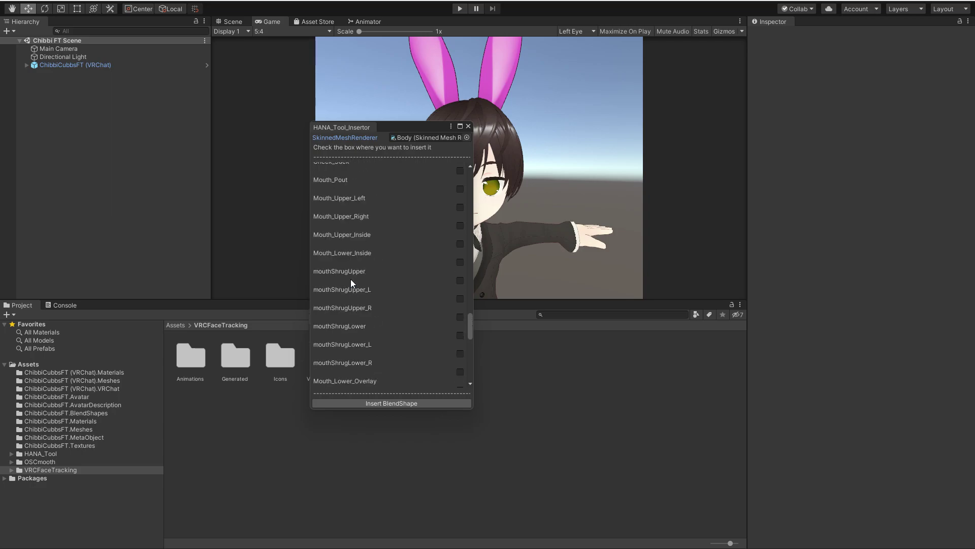
{"action": "left_click", "coordinate": [461, 262]}
{"action": "left_click", "coordinate": [410, 263]}
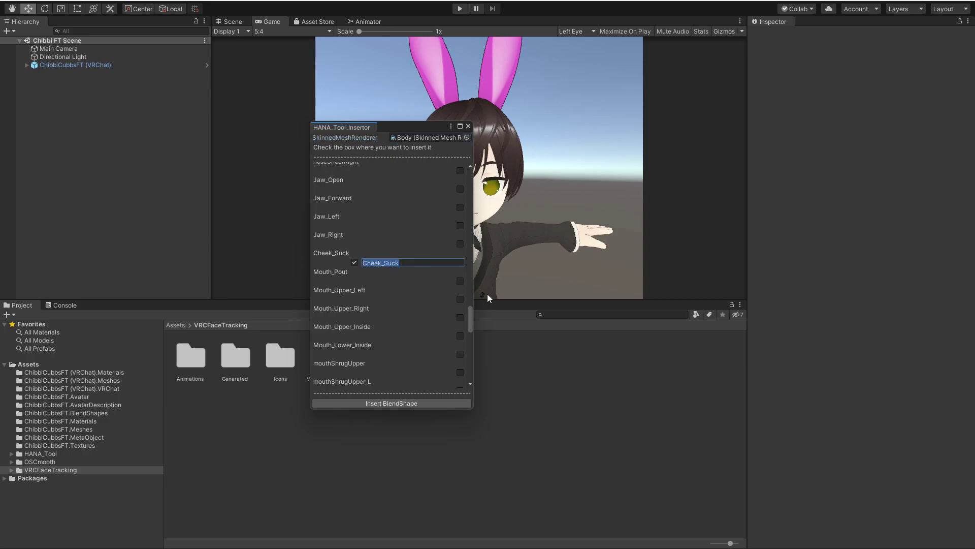
- Copy the name Mouth_Ape_Shape from the wiki page in the browser as the new blend shape's name and try to insert it
{"action": "key", "text": "alt+Tab"}
{"action": "double_click", "coordinate": [676, 278]}
{"action": "key", "text": "ctrl+c"}
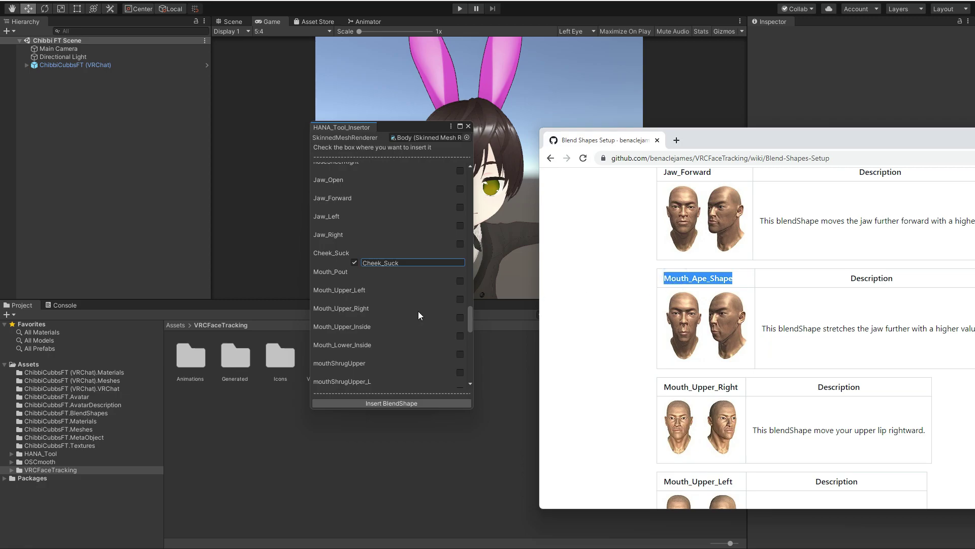
{"action": "key", "text": "alt+Tab"}
{"action": "left_click", "coordinate": [413, 263]}
{"action": "key", "text": "ctrl+v"}
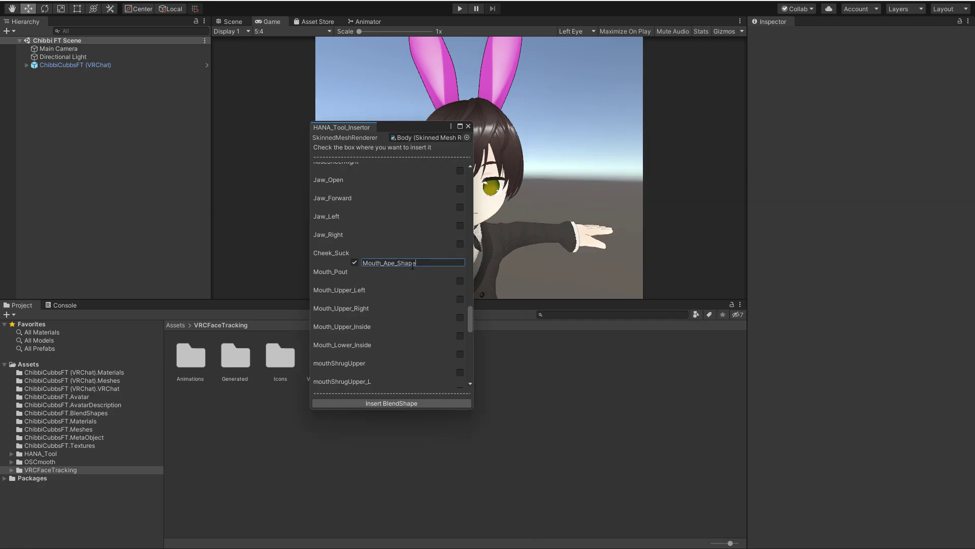
{"action": "left_click", "coordinate": [400, 404]}
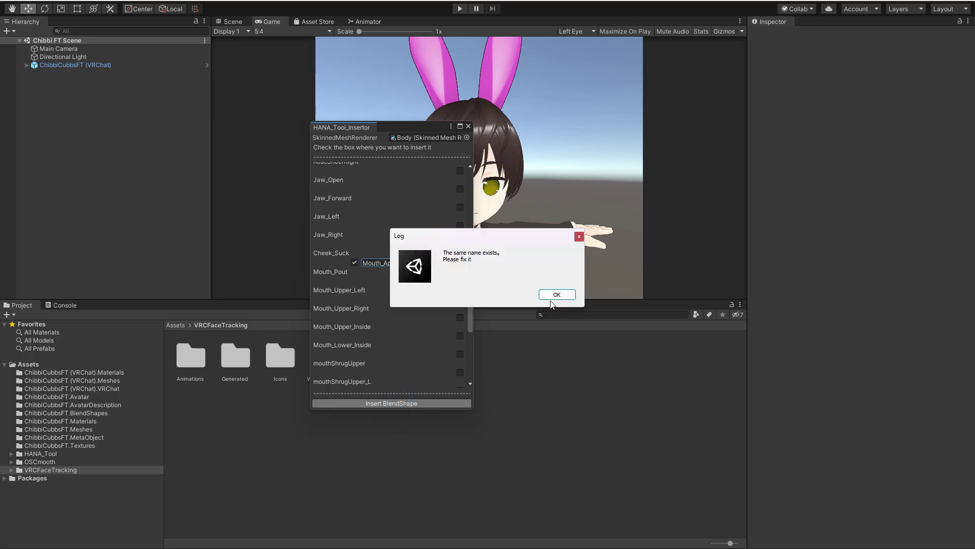
{"action": "left_click", "coordinate": [556, 295]}
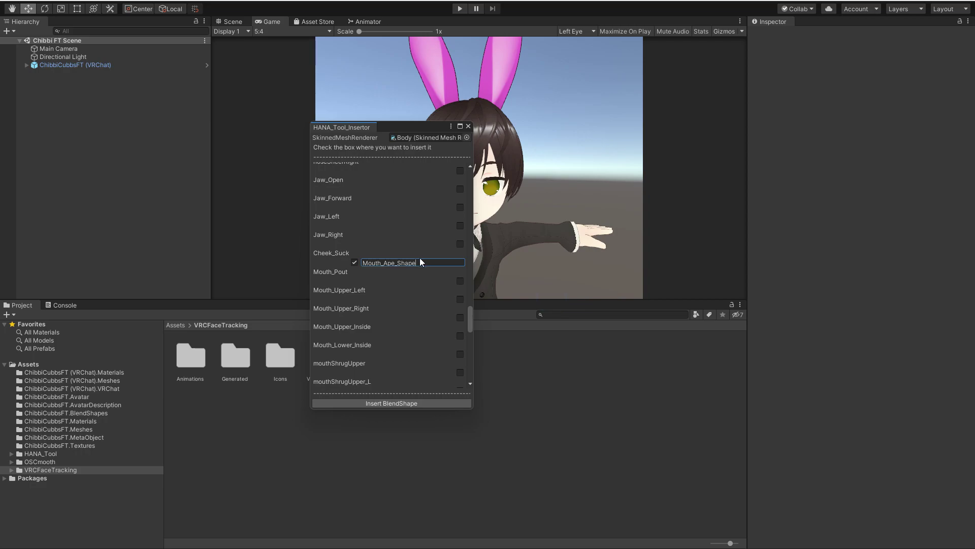
- Change the new blend shape's name to Mouth_Ape_Shape2, insert it into the mesh and close the Insertor
{"action": "type", "text": "2"}
{"action": "left_click", "coordinate": [401, 404]}
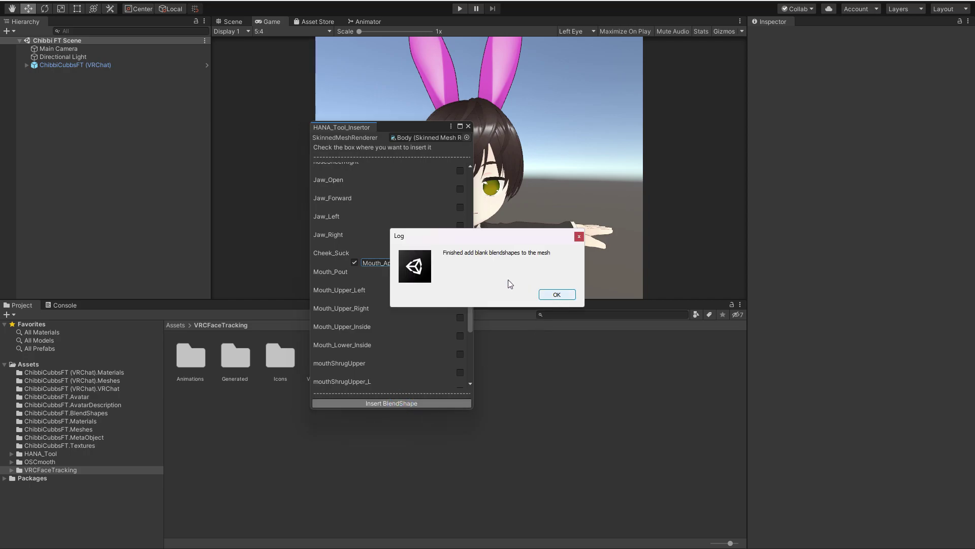
{"action": "left_click", "coordinate": [554, 296]}
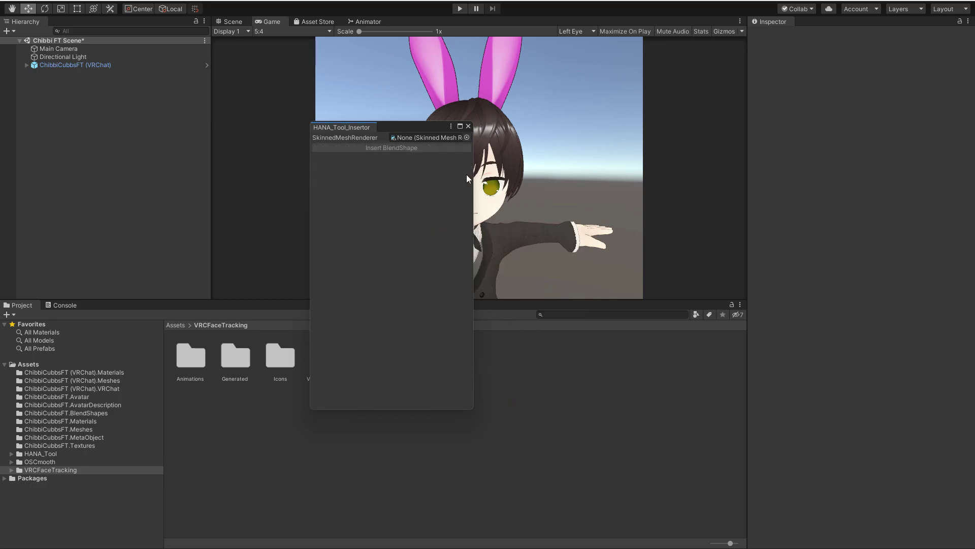
{"action": "left_click", "coordinate": [467, 126]}
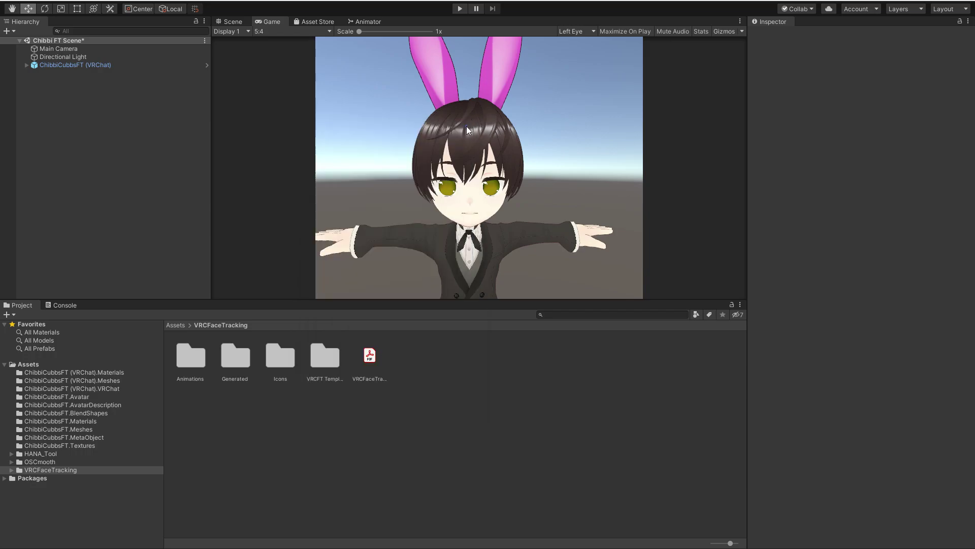
- Select Body under ChibbiCubbsFT (VRChat), locate Mouth_Ape_Shape2 among its blend shapes and test its slider
{"action": "left_click", "coordinate": [192, 2]}
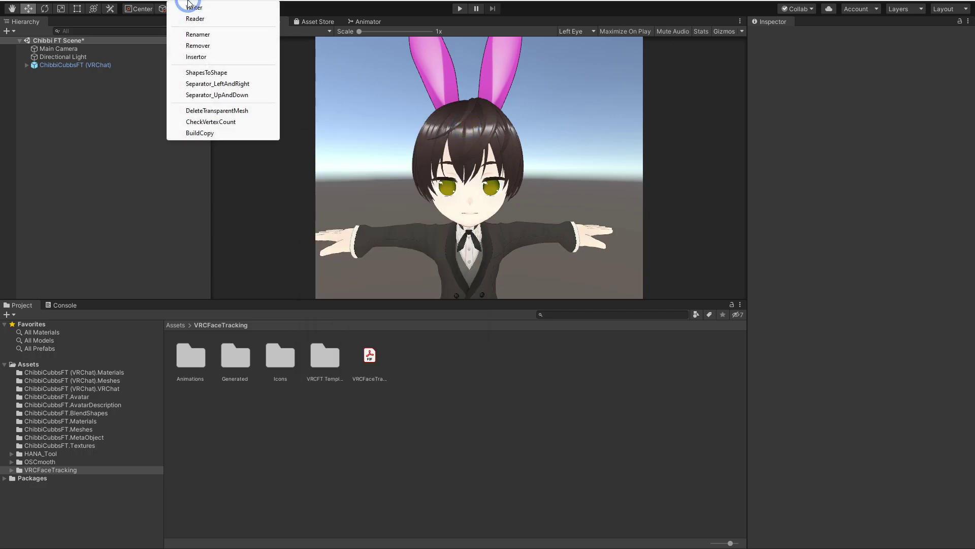
{"action": "left_click", "coordinate": [357, 134]}
{"action": "left_click", "coordinate": [63, 65]}
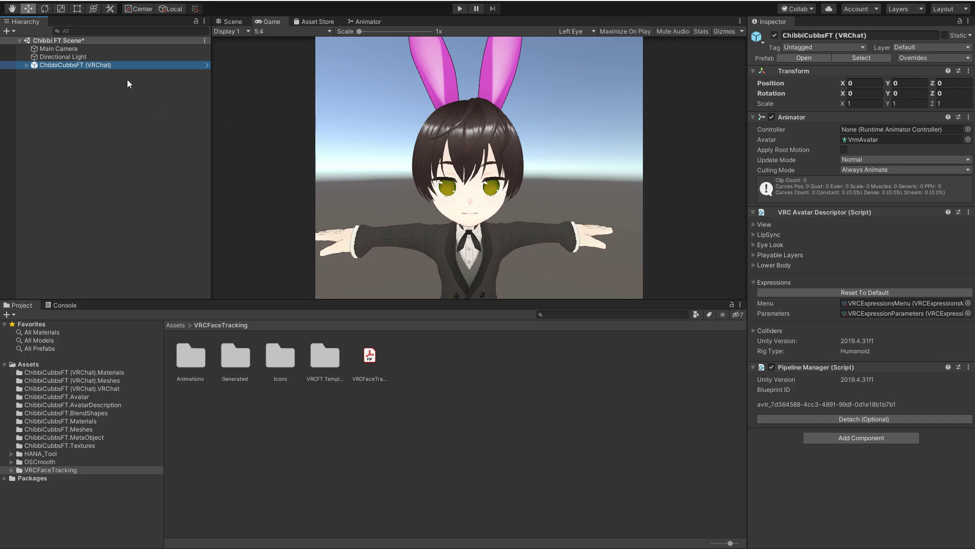
{"action": "left_click", "coordinate": [25, 66]}
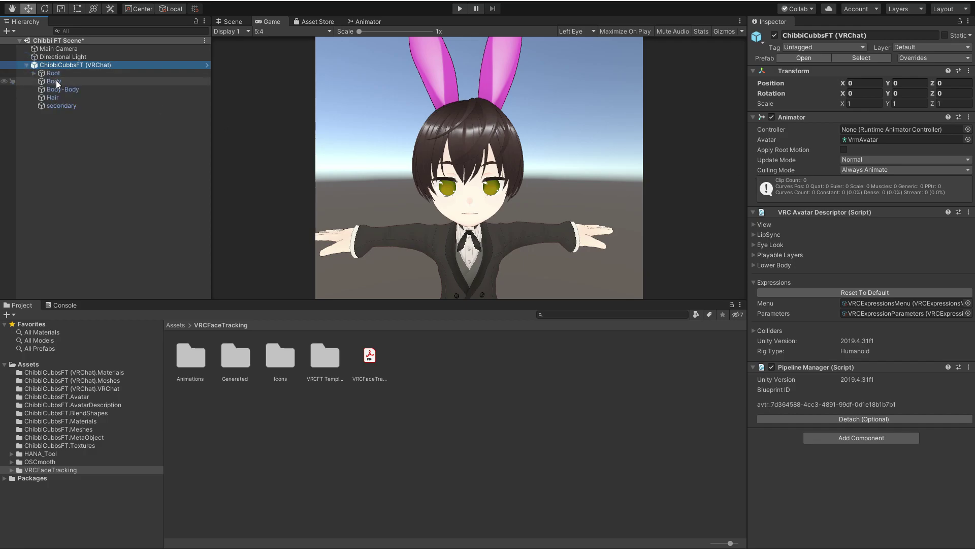
{"action": "left_click", "coordinate": [56, 82]}
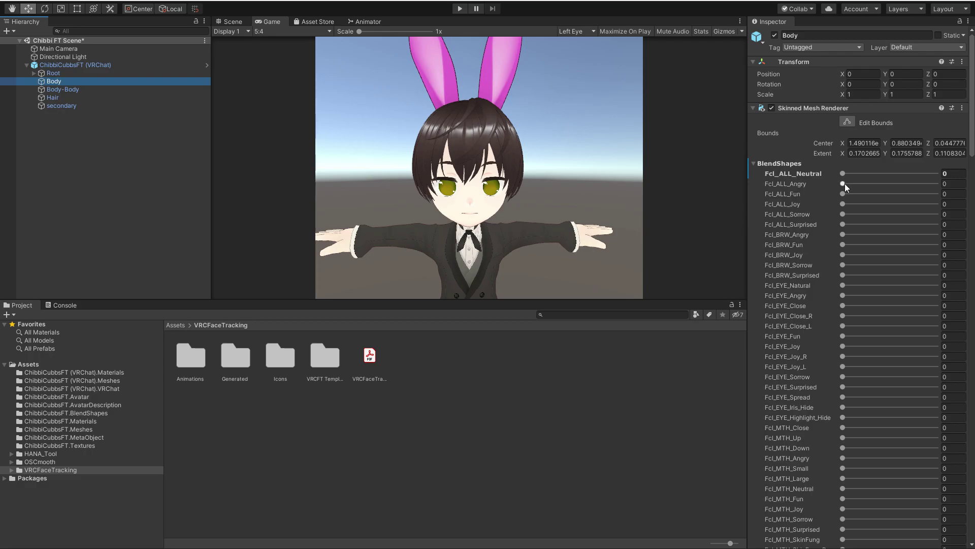
{"action": "scroll", "coordinate": [834, 230], "scroll_direction": "down", "scroll_amount": 20}
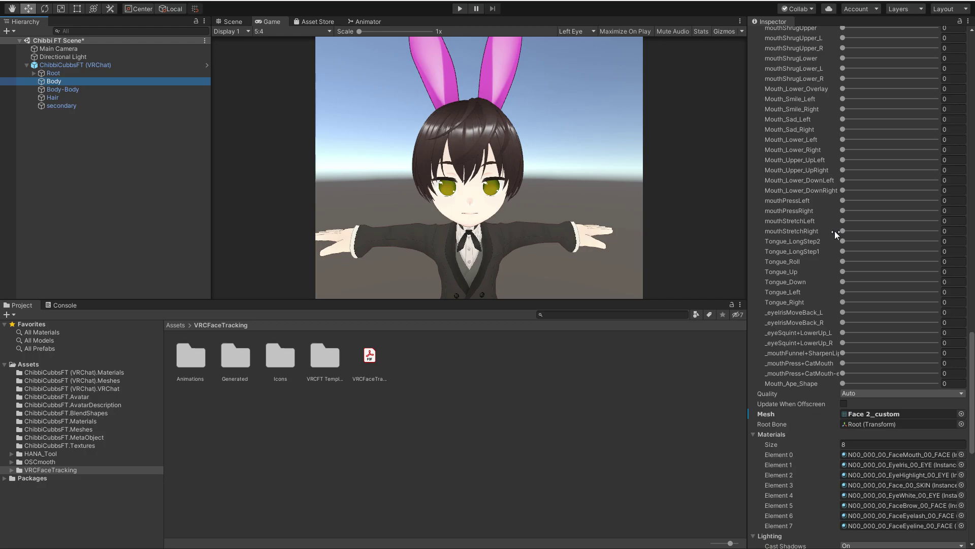
{"action": "scroll", "coordinate": [824, 252], "scroll_direction": "up", "scroll_amount": 10}
{"action": "left_click", "coordinate": [819, 242]}
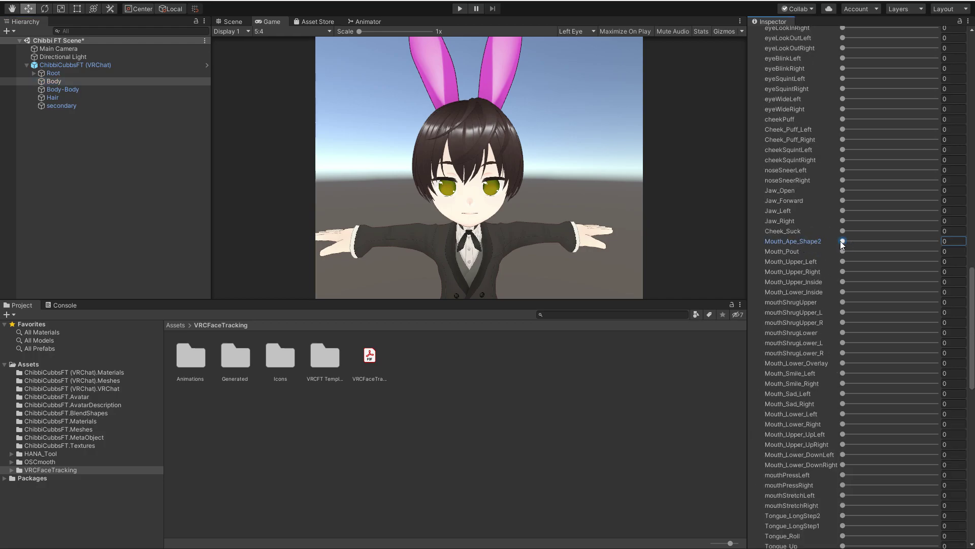
{"action": "left_click_drag", "start_coordinate": [843, 243], "coordinate": [802, 240]}
- Open HANA_Tool ShapesToShape and assign Body as its SkinnedMeshRenderer
{"action": "left_click", "coordinate": [173, 1]}
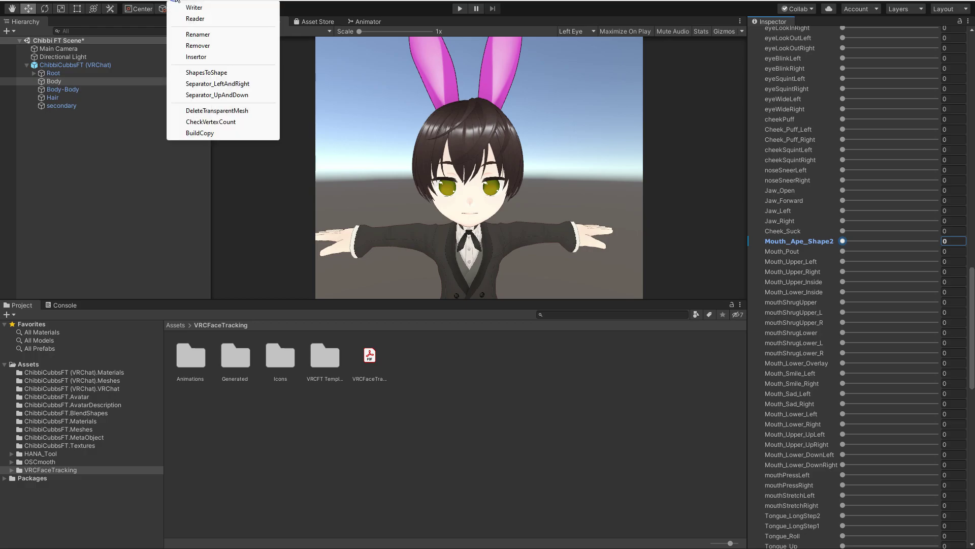
{"action": "left_click", "coordinate": [207, 73]}
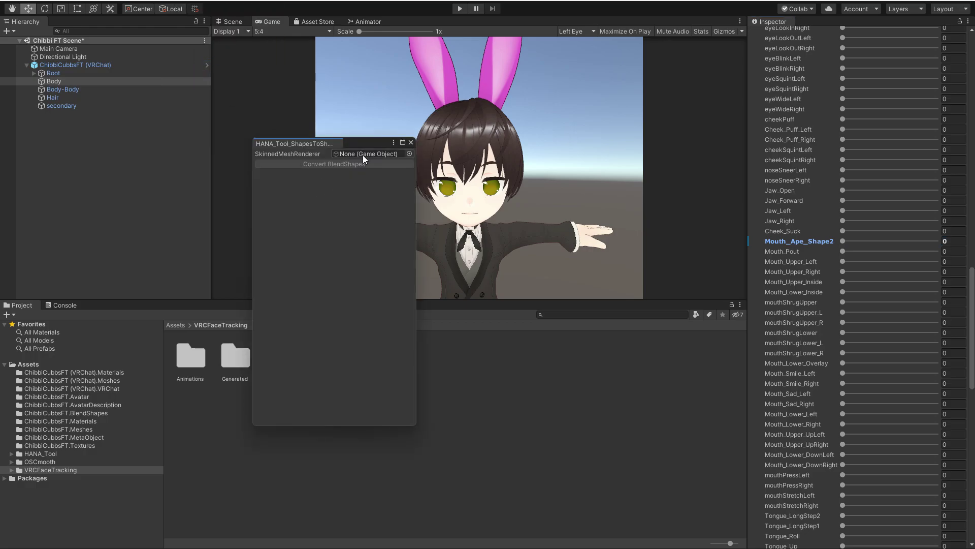
{"action": "left_click", "coordinate": [409, 154]}
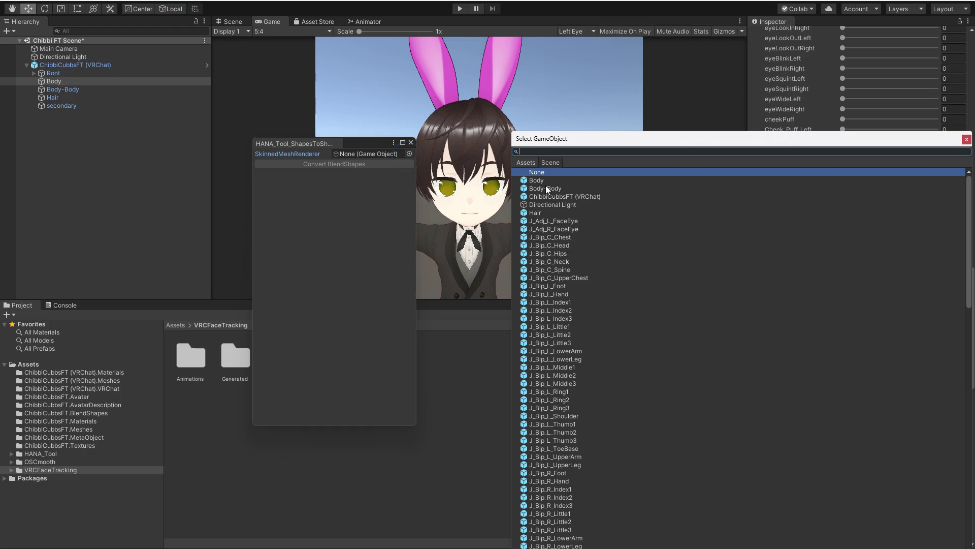
{"action": "left_click", "coordinate": [525, 182]}
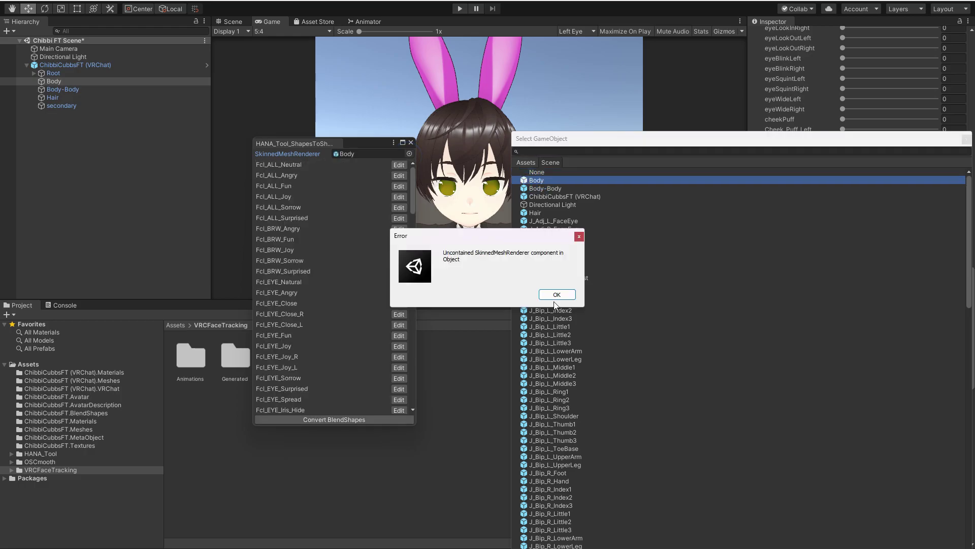
{"action": "left_click", "coordinate": [563, 296]}
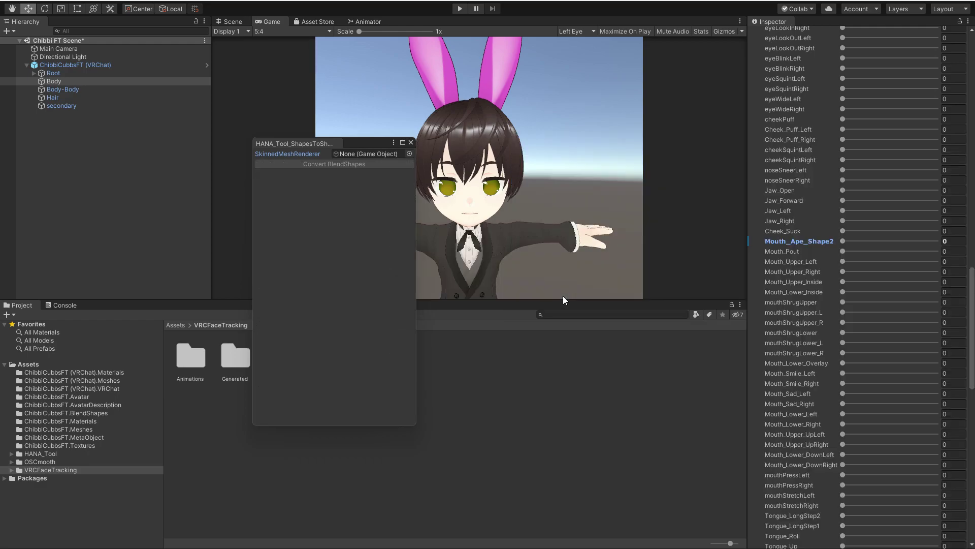
{"action": "left_click", "coordinate": [409, 154]}
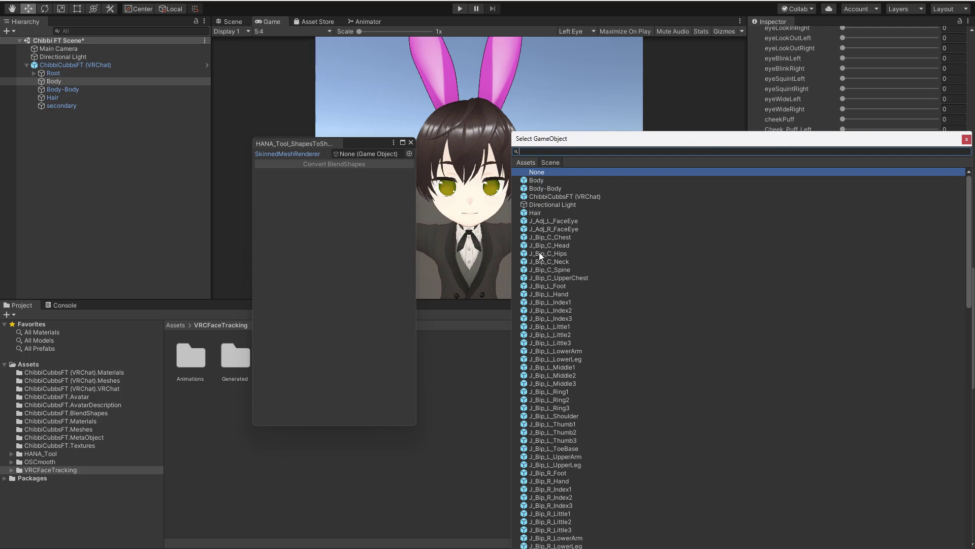
{"action": "key", "text": "Down"}
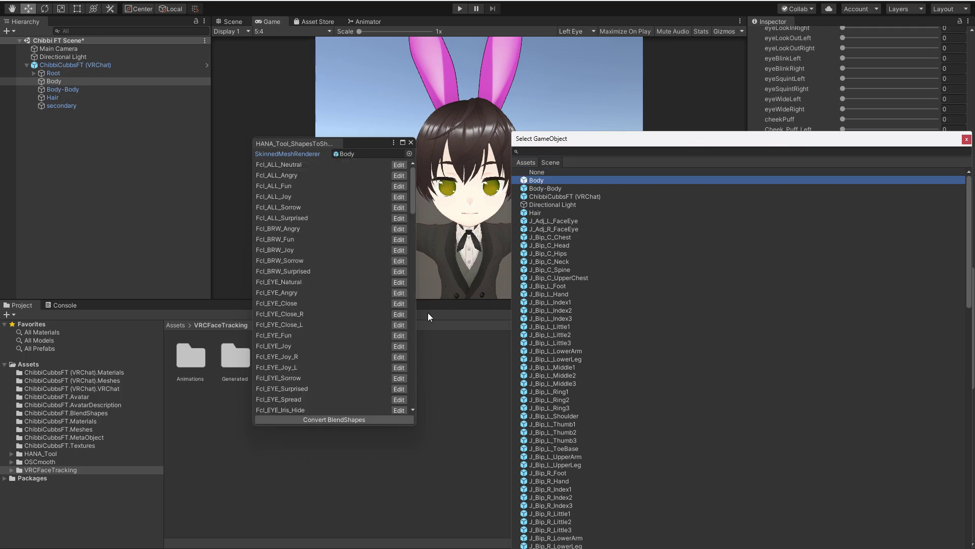
{"action": "left_click", "coordinate": [967, 142]}
- Open the Mouth_Ape_Shape2 blend shape for editing from the ShapesToShape list
{"action": "scroll", "coordinate": [325, 304], "scroll_direction": "down", "scroll_amount": 20}
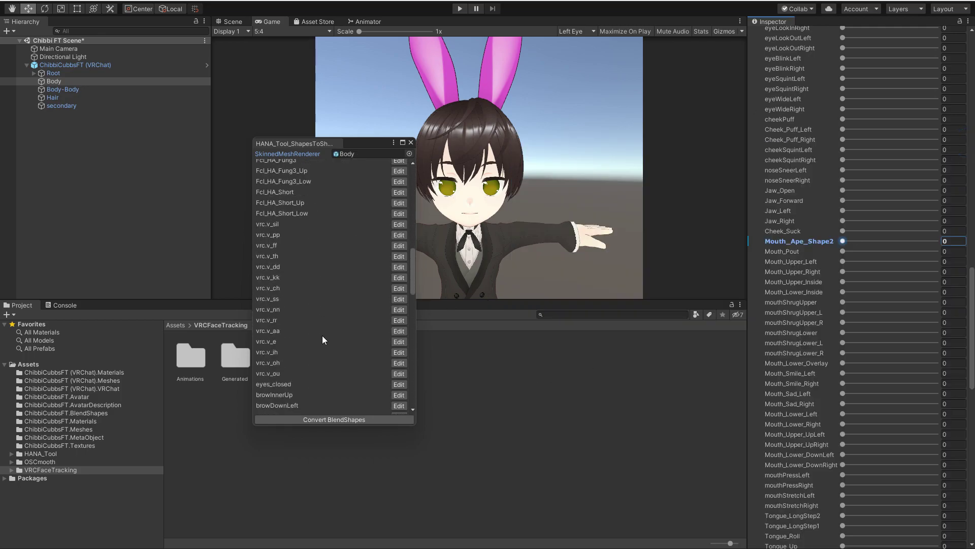
{"action": "scroll", "coordinate": [322, 336], "scroll_direction": "up", "scroll_amount": 10}
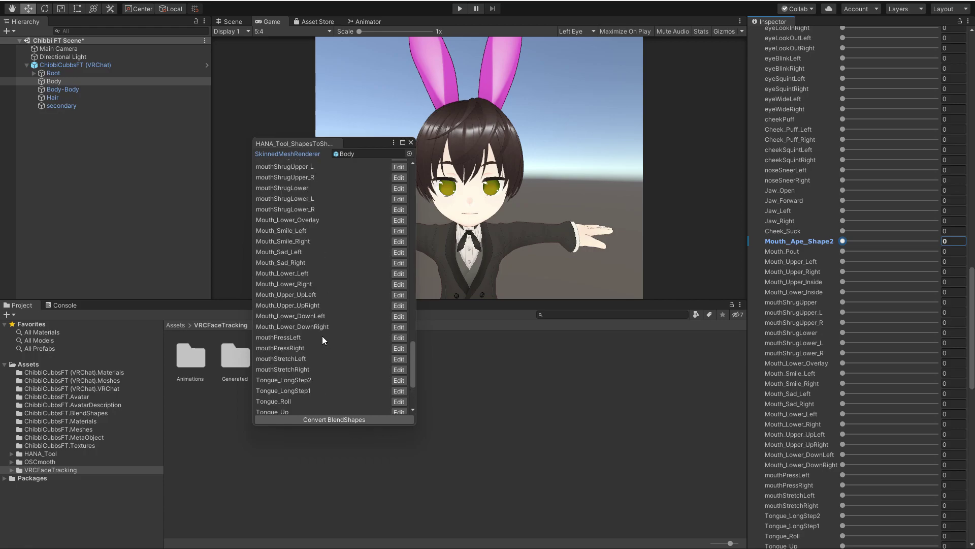
{"action": "scroll", "coordinate": [322, 339], "scroll_direction": "up", "scroll_amount": 1}
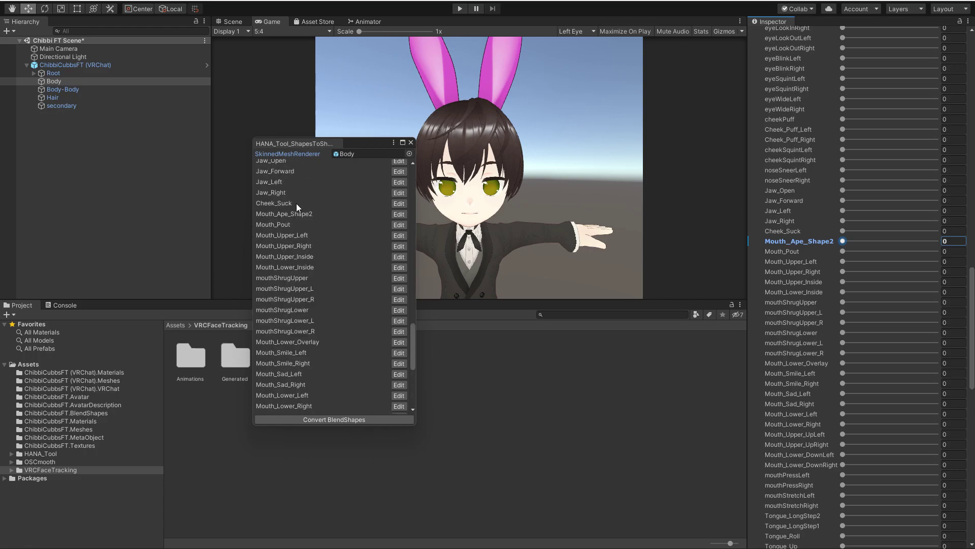
{"action": "left_click", "coordinate": [399, 214]}
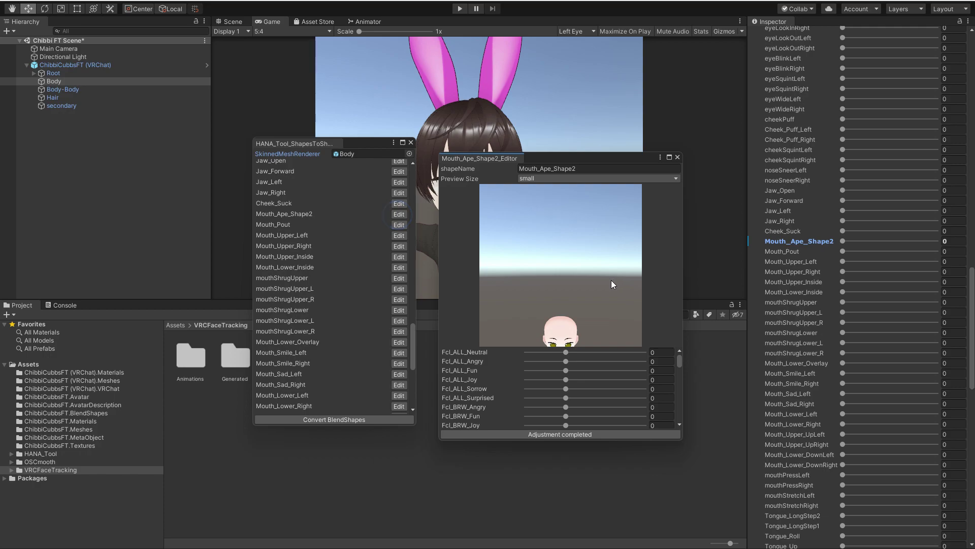
- Frame the avatar's face in the shape editor's preview and place the wiki's Mouth_Ape_Shape reference beside the editor
{"action": "mouse_move", "coordinate": [557, 327]}
{"action": "left_mouse_down"}
{"action": "mouse_move", "coordinate": [549, 286]}
{"action": "mouse_move", "coordinate": [547, 346]}
{"action": "mouse_move", "coordinate": [569, 323]}
{"action": "left_mouse_up"}
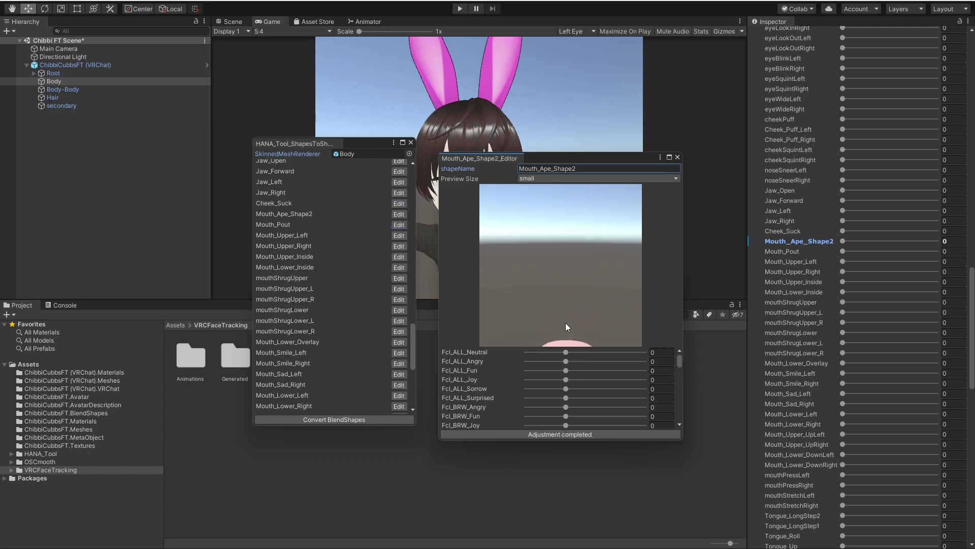
{"action": "left_click_drag", "start_coordinate": [565, 322], "coordinate": [571, 242]}
{"action": "scroll", "coordinate": [596, 322], "scroll_direction": "up", "scroll_amount": 3}
{"action": "mouse_move", "coordinate": [596, 322]}
{"action": "left_mouse_down"}
{"action": "mouse_move", "coordinate": [587, 307]}
{"action": "mouse_move", "coordinate": [594, 316]}
{"action": "left_mouse_up"}
{"action": "left_click", "coordinate": [679, 363]}
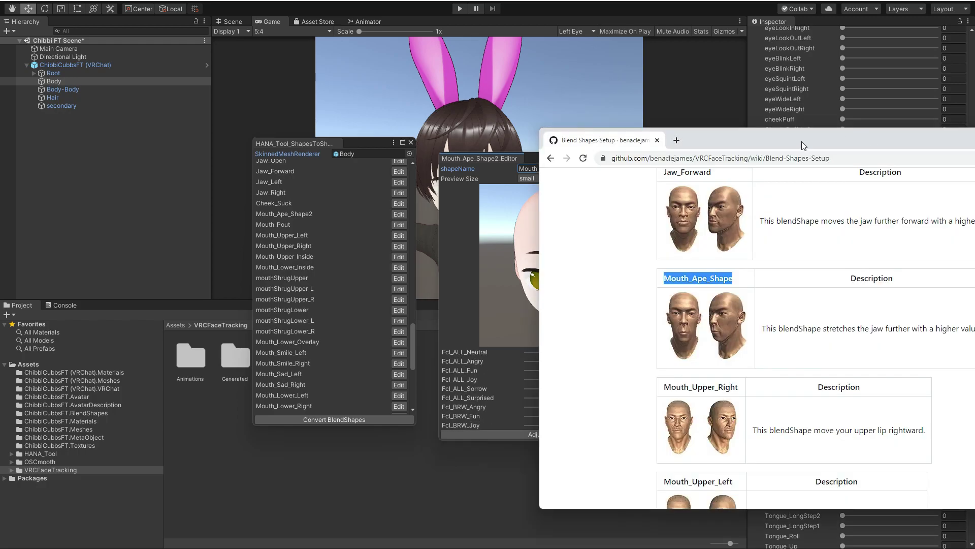
{"action": "left_click_drag", "start_coordinate": [801, 141], "coordinate": [974, 142]}
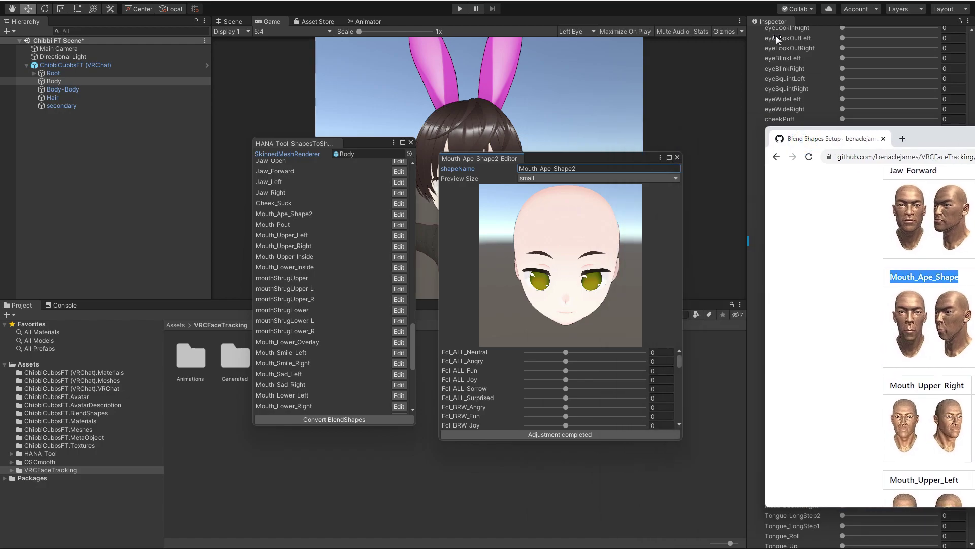
- Enlarge the shape editor to show more blend shapes and test Fcl_MTH_U's effect on the previewed mouth, returning it to 0
{"action": "left_click", "coordinate": [581, 422]}
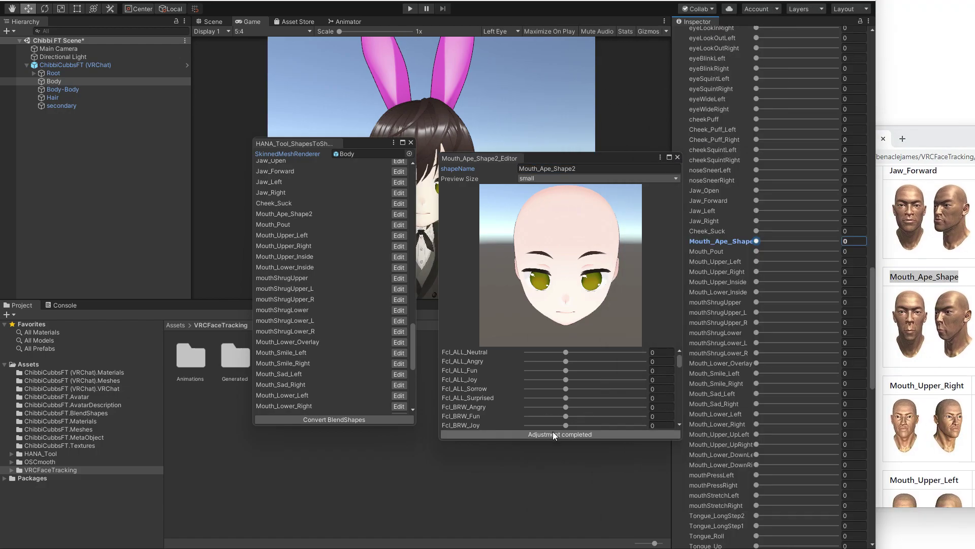
{"action": "left_click_drag", "start_coordinate": [539, 440], "coordinate": [538, 487]}
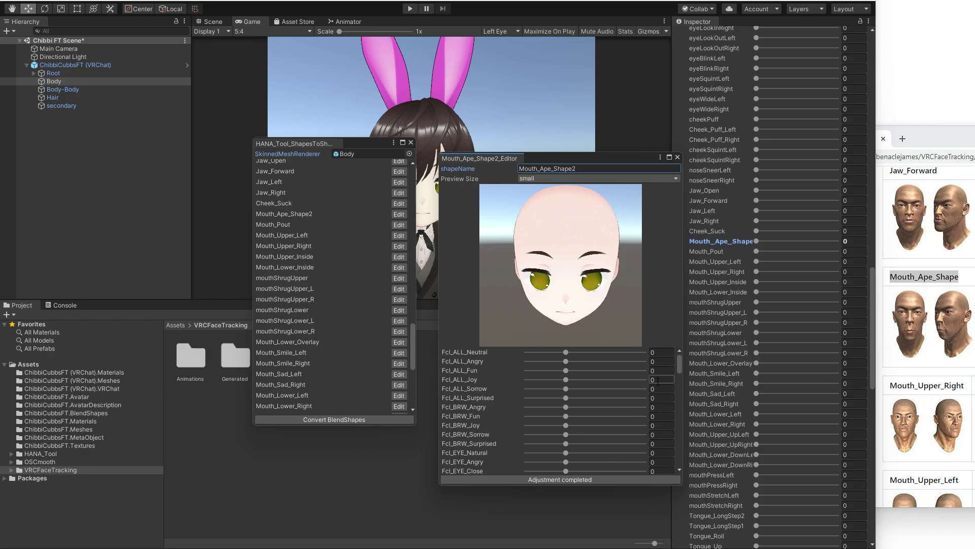
{"action": "left_click_drag", "start_coordinate": [680, 369], "coordinate": [676, 395]}
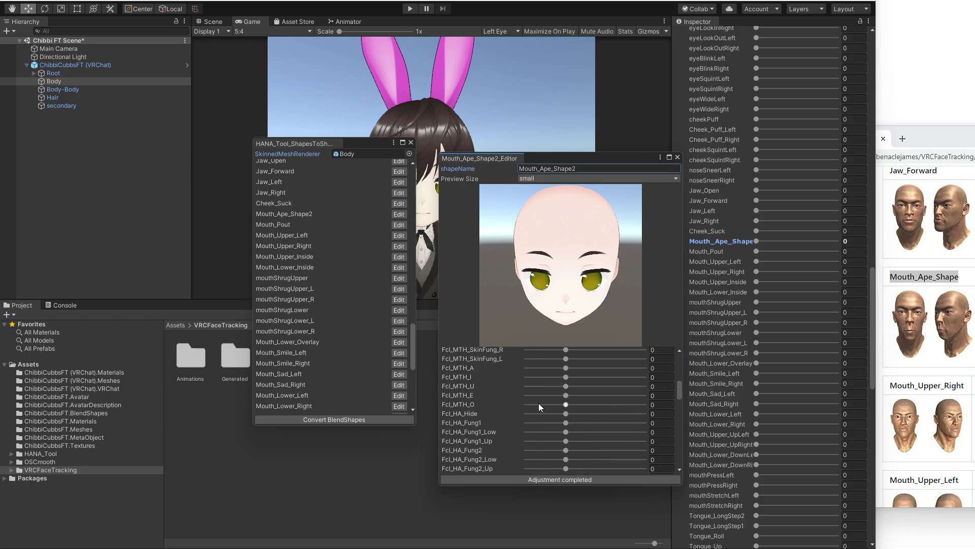
{"action": "mouse_move", "coordinate": [567, 386]}
{"action": "left_mouse_down"}
{"action": "mouse_move", "coordinate": [604, 386]}
{"action": "mouse_move", "coordinate": [558, 386]}
{"action": "mouse_move", "coordinate": [578, 387]}
{"action": "left_mouse_up"}
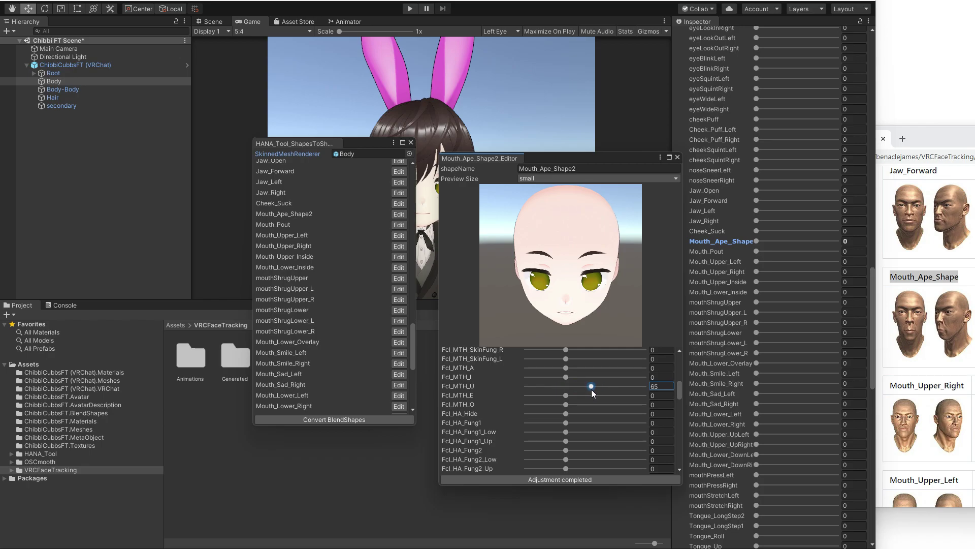
{"action": "left_click_drag", "start_coordinate": [582, 394], "coordinate": [566, 366]}
{"action": "left_click", "coordinate": [566, 385]}
- Shape Mouth_Ape_Shape2 with Jaw_Open 150, Jaw_Forward -100, Cheek_Suck 99, Mouth_Pout -25 and Mouth_Lower_Overlay 180
{"action": "left_click_drag", "start_coordinate": [681, 392], "coordinate": [675, 425]}
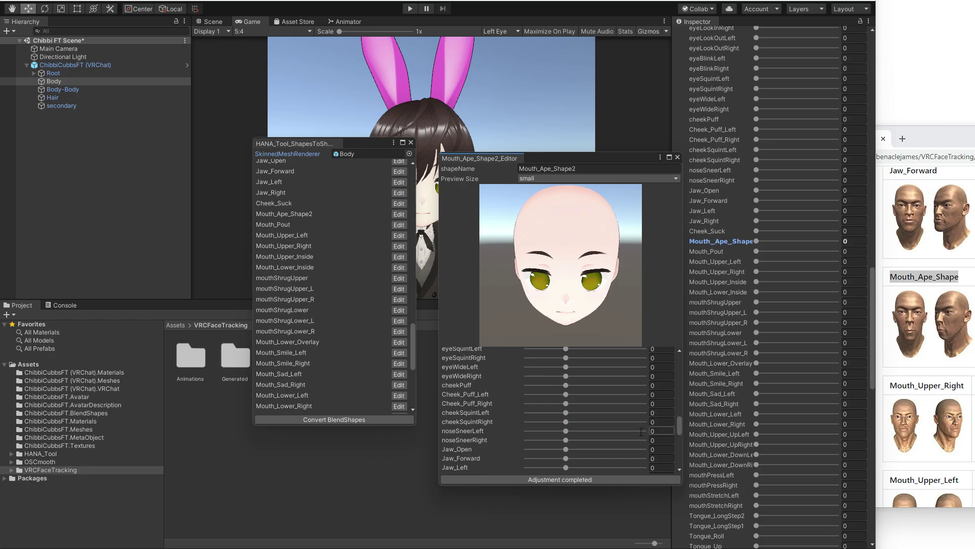
{"action": "scroll", "coordinate": [535, 450], "scroll_direction": "down", "scroll_amount": 1}
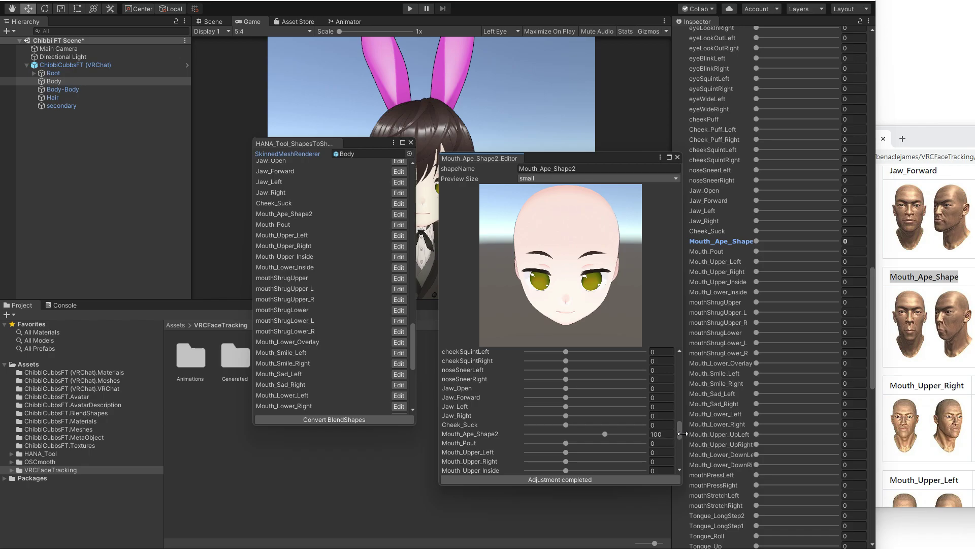
{"action": "left_click_drag", "start_coordinate": [681, 434], "coordinate": [681, 438]}
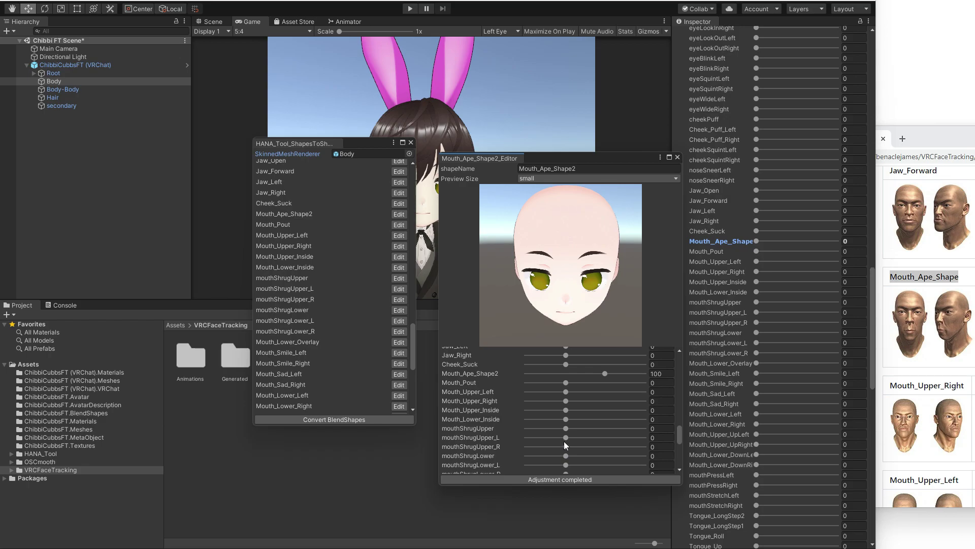
{"action": "left_click_drag", "start_coordinate": [566, 437], "coordinate": [643, 438]}
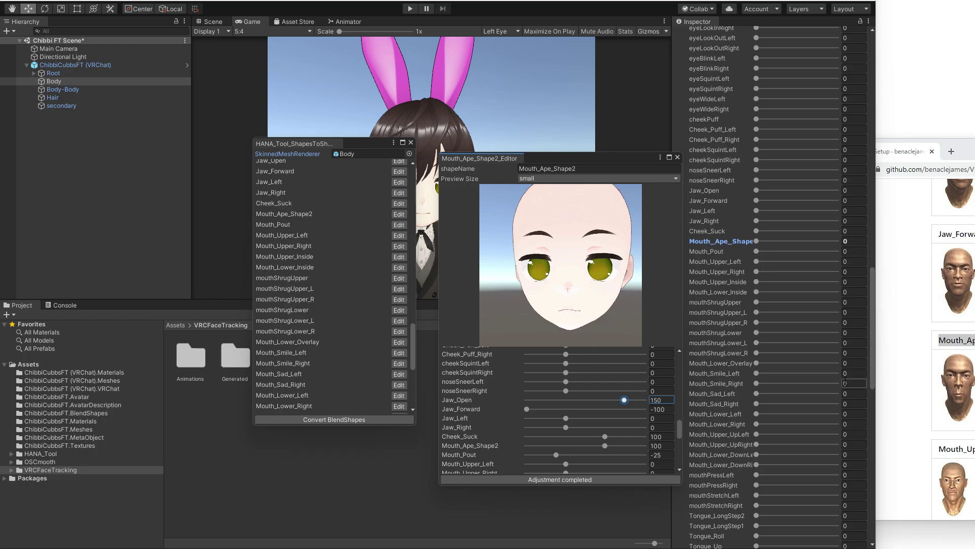
{"action": "left_click_drag", "start_coordinate": [680, 431], "coordinate": [679, 448]}
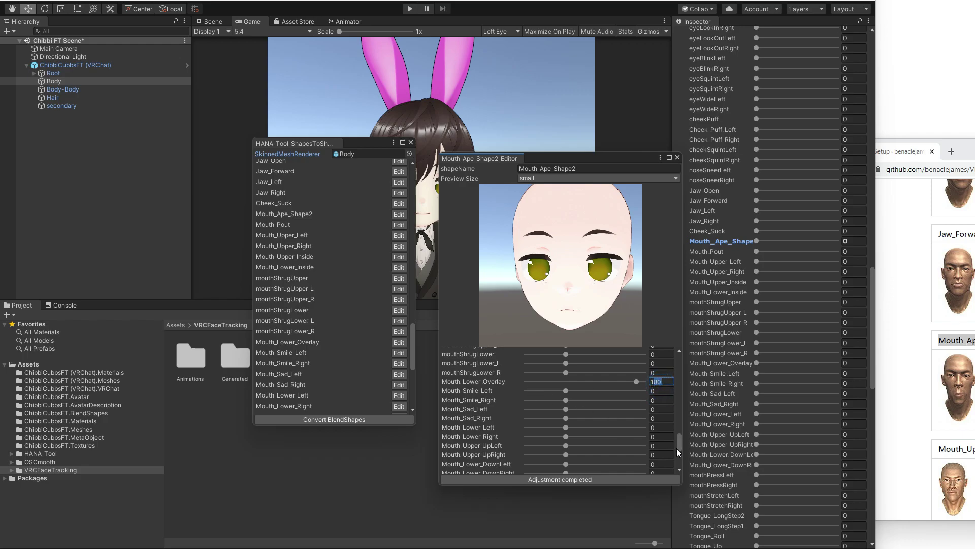
{"action": "left_click_drag", "start_coordinate": [677, 446], "coordinate": [680, 441]}
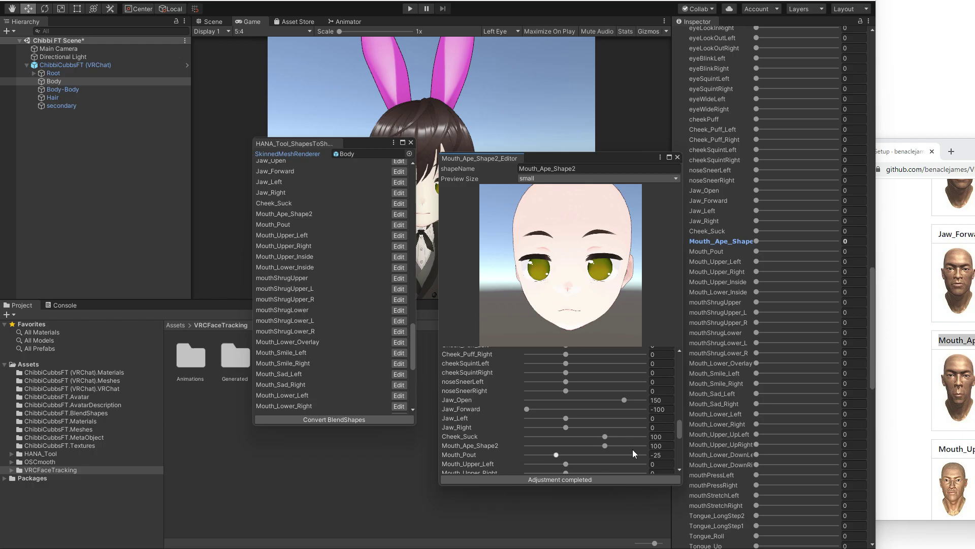
{"action": "left_click", "coordinate": [604, 437]}
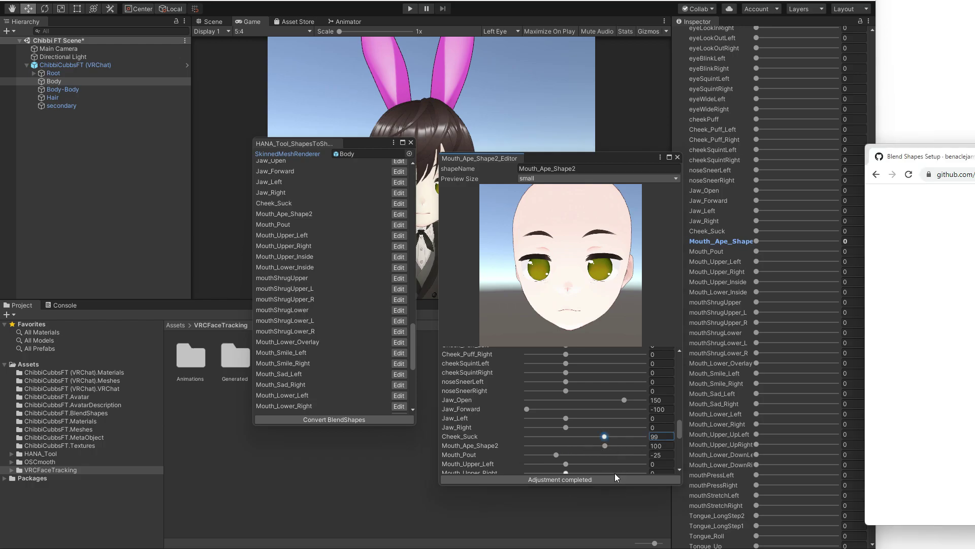
- Complete the Mouth_Ape_Shape2 adjustment and convert Body's blend shapes with ShapesToShape
{"action": "left_click", "coordinate": [583, 480]}
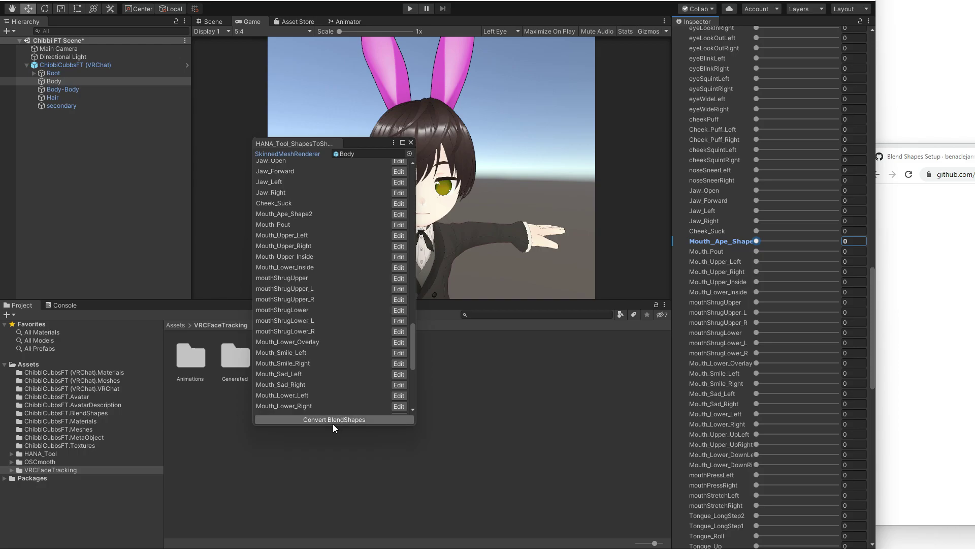
{"action": "left_click_drag", "start_coordinate": [413, 350], "coordinate": [413, 380]}
{"action": "left_click", "coordinate": [386, 419]}
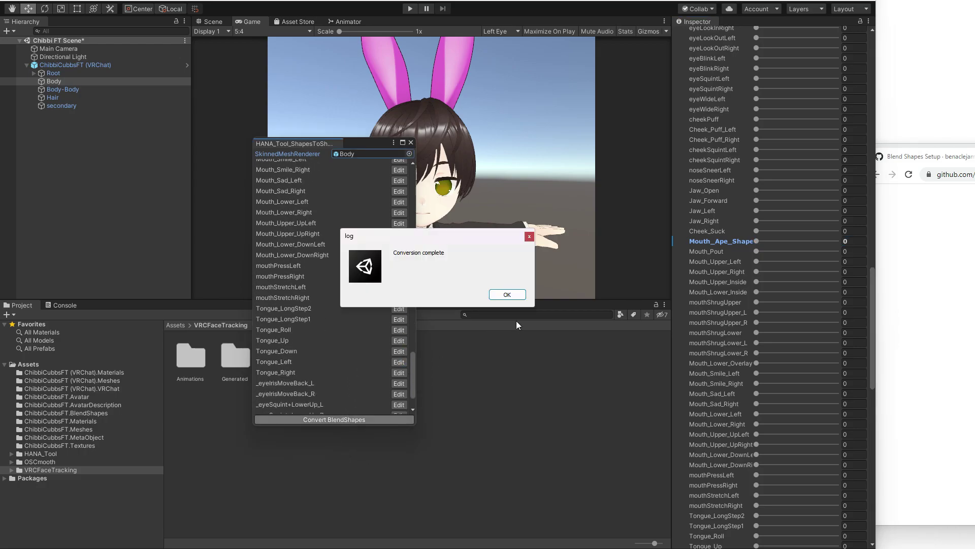
{"action": "left_click", "coordinate": [504, 297]}
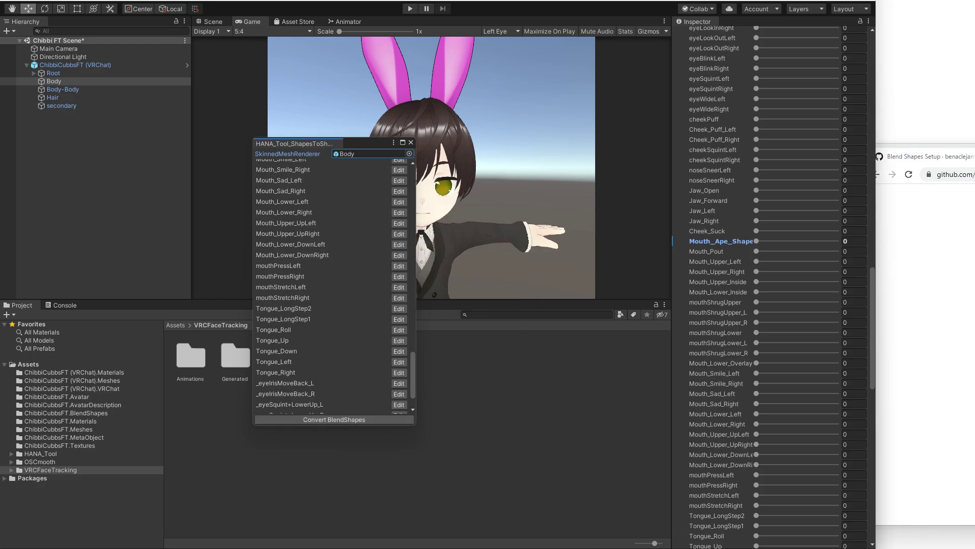
{"action": "left_click", "coordinate": [644, 420]}
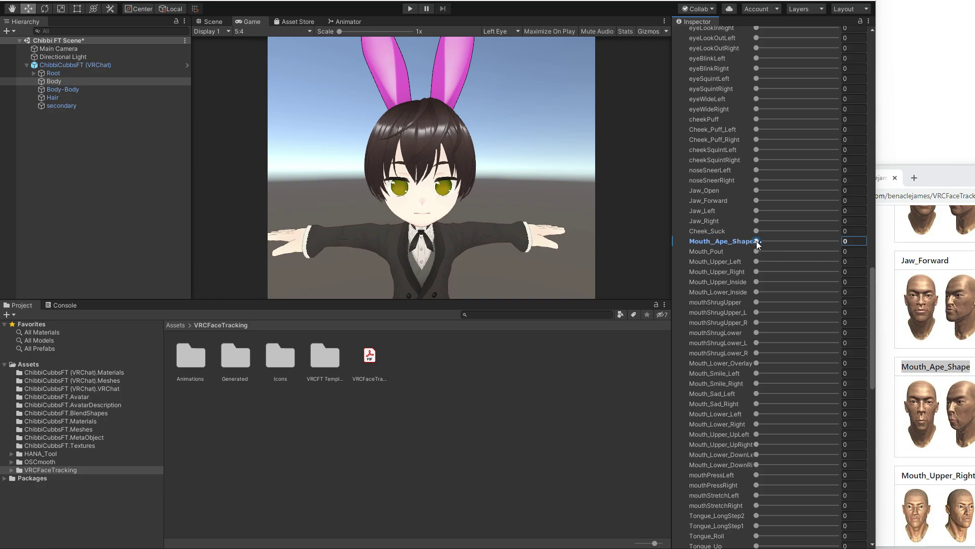
- Test Mouth_Ape_Shape2 at 100 on Body and compare the face with the wiki's Mouth_Ape_Shape reference
{"action": "scroll", "coordinate": [736, 209], "scroll_direction": "up", "scroll_amount": 5}
{"action": "scroll", "coordinate": [736, 210], "scroll_direction": "up", "scroll_amount": 10}
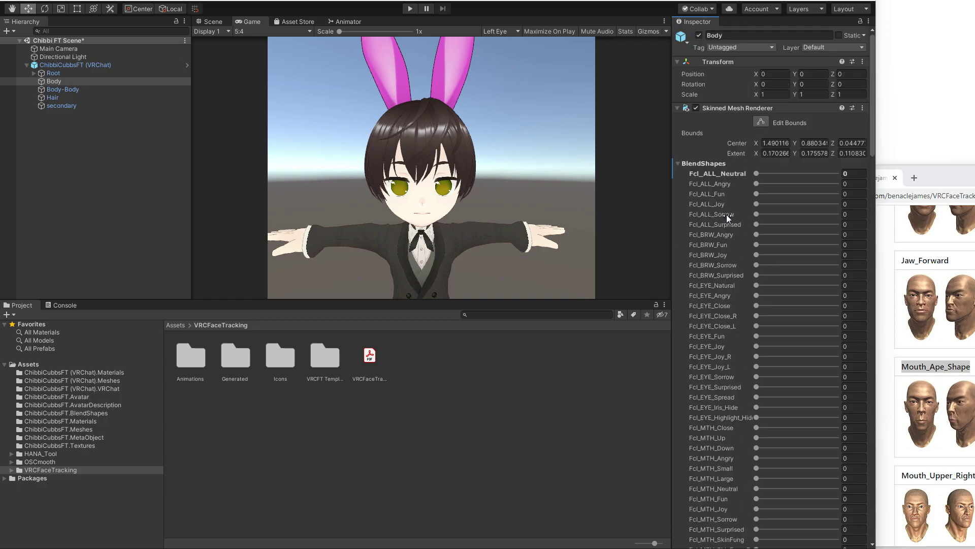
{"action": "scroll", "coordinate": [721, 285], "scroll_direction": "down", "scroll_amount": 15}
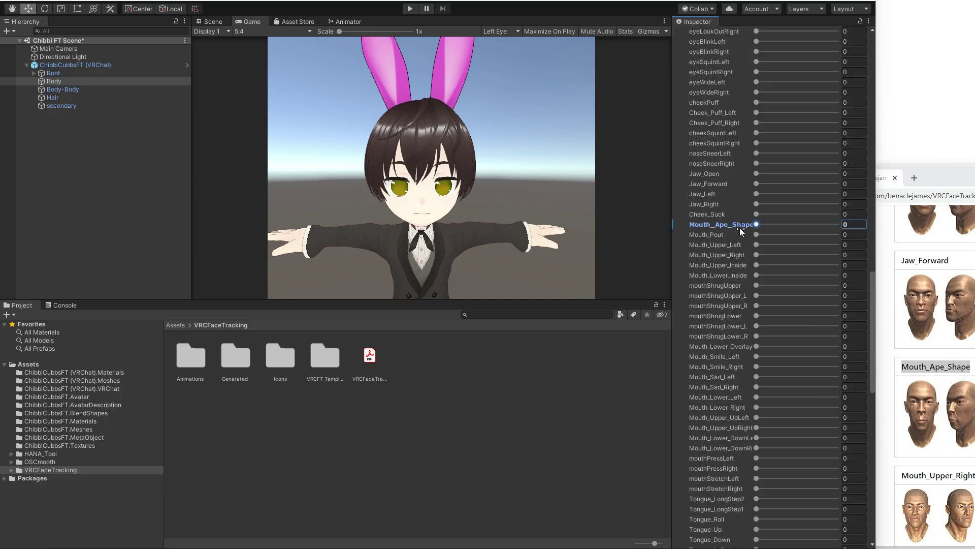
{"action": "left_click_drag", "start_coordinate": [757, 227], "coordinate": [846, 227]}
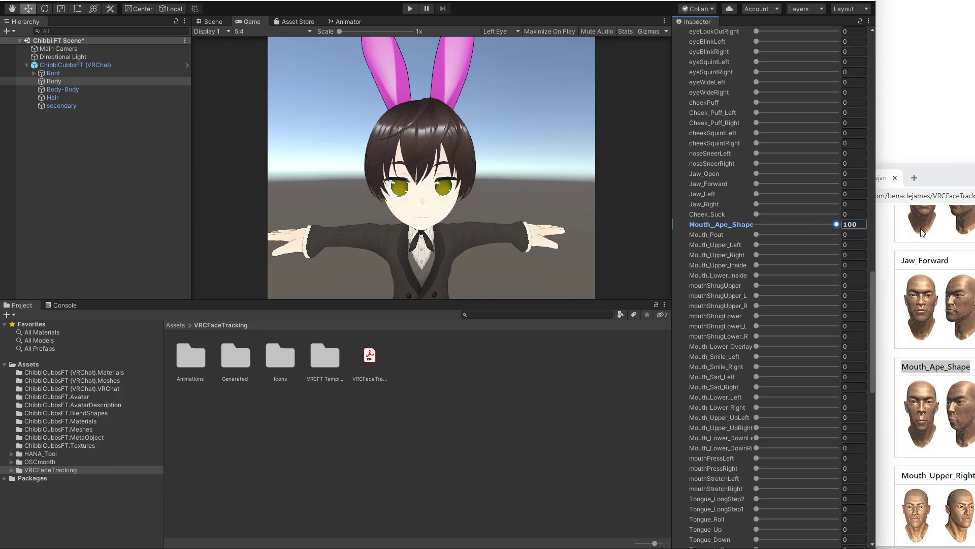
{"action": "left_click_drag", "start_coordinate": [974, 193], "coordinate": [968, 173]}
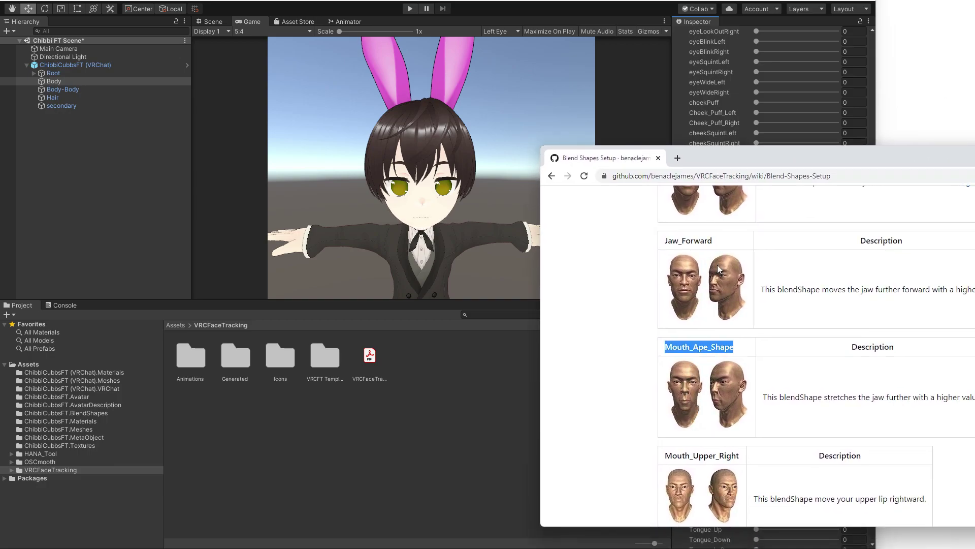
{"action": "left_click_drag", "start_coordinate": [732, 147], "coordinate": [974, 136]}
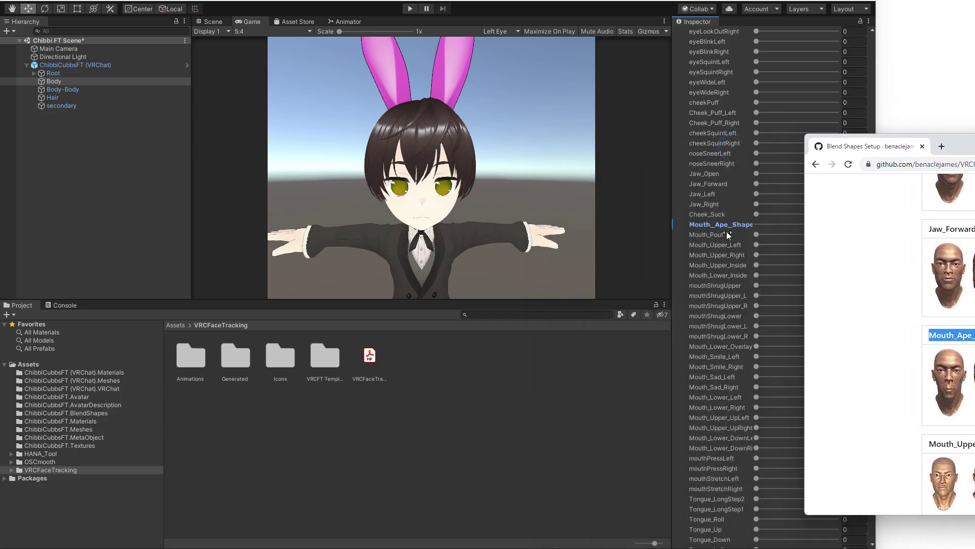
{"action": "left_click_drag", "start_coordinate": [756, 225], "coordinate": [844, 228]}
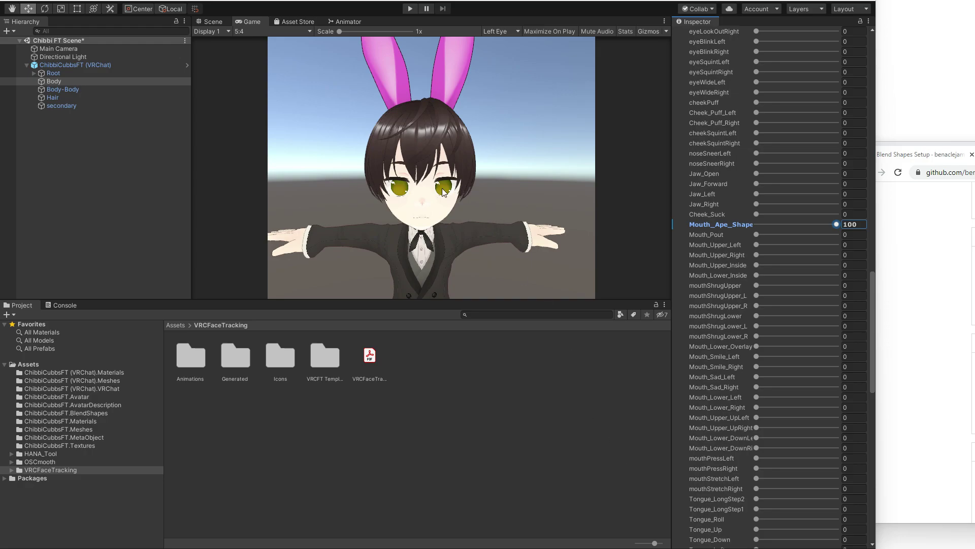
- Review the HANA_Tool commands and Body's first blend shapes, and find the Mouth_Smile reference on the Blend Shapes Setup wiki
{"action": "left_click", "coordinate": [177, 1]}
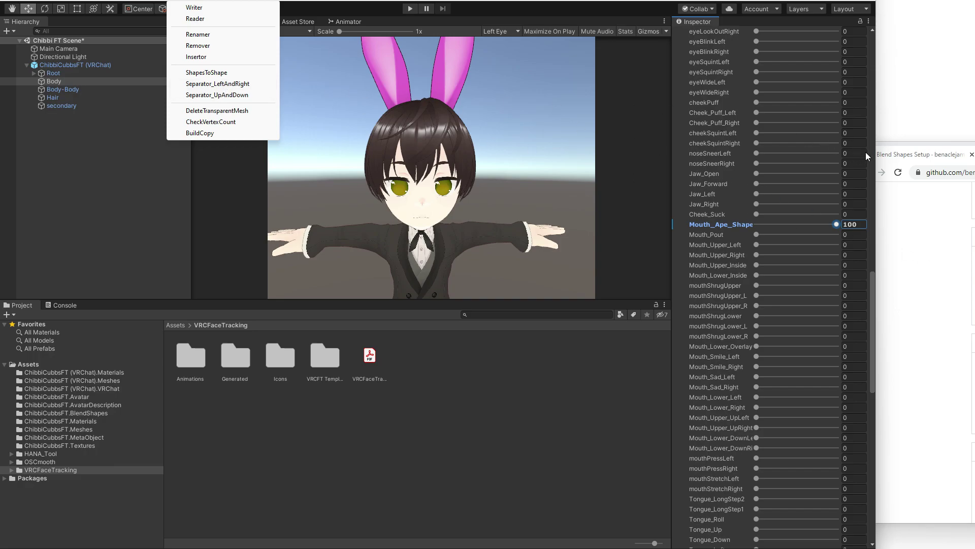
{"action": "left_click", "coordinate": [870, 309]}
{"action": "left_click_drag", "start_coordinate": [870, 309], "coordinate": [836, 87]}
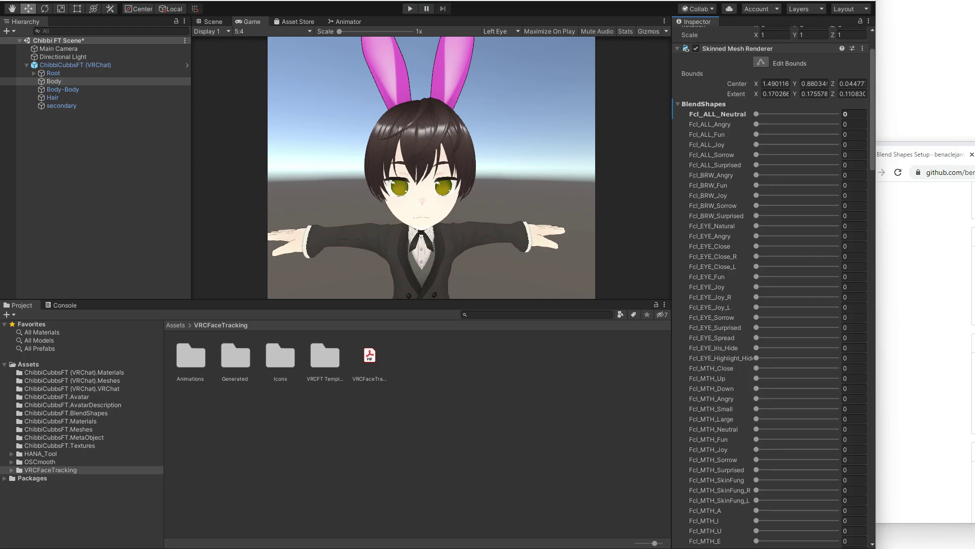
{"action": "left_click_drag", "start_coordinate": [914, 154], "coordinate": [657, 186]}
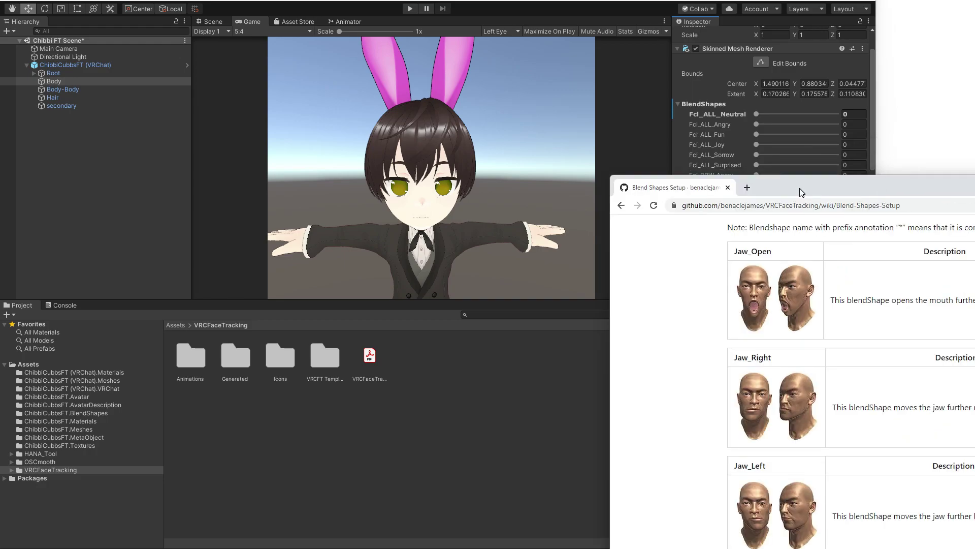
{"action": "scroll", "coordinate": [885, 396], "scroll_direction": "down", "scroll_amount": 10}
{"action": "left_click_drag", "start_coordinate": [807, 330], "coordinate": [729, 337]}
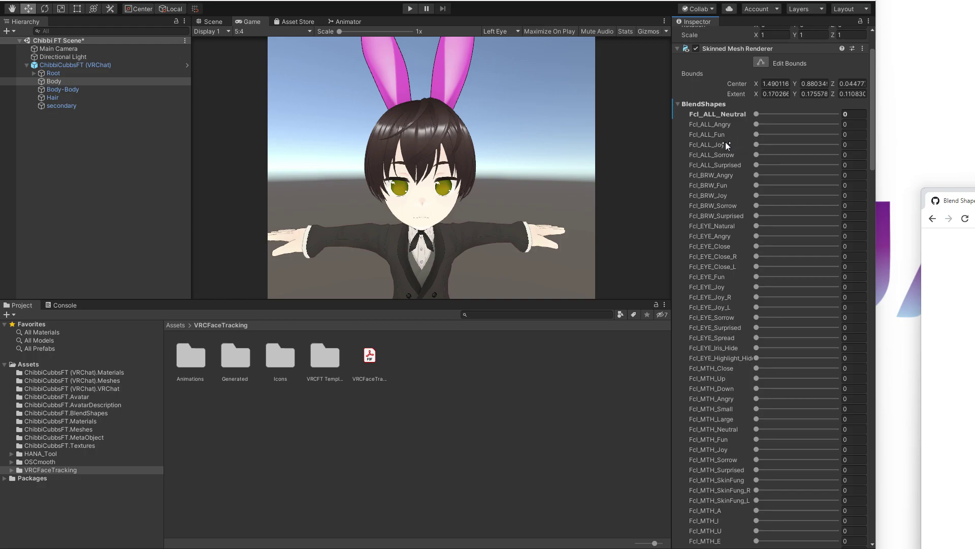
- Try Fcl_ALL_Joy at 53.8 on Body beside the wiki's Mouth_Smile reference and undo the change
{"action": "left_click_drag", "start_coordinate": [719, 144], "coordinate": [801, 162]}
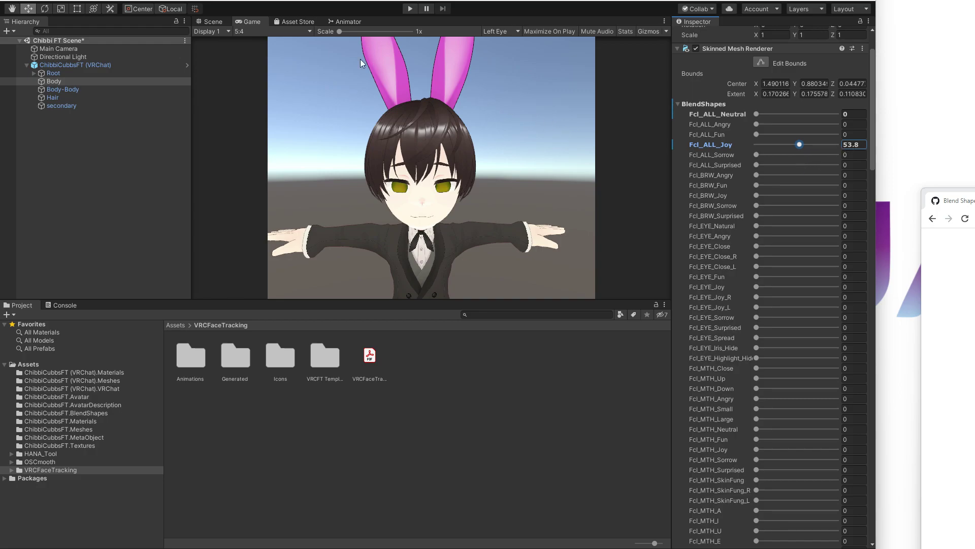
{"action": "mouse_move", "coordinate": [973, 193]}
{"action": "left_mouse_down"}
{"action": "mouse_move", "coordinate": [691, 194]}
{"action": "mouse_move", "coordinate": [972, 183]}
{"action": "left_mouse_up"}
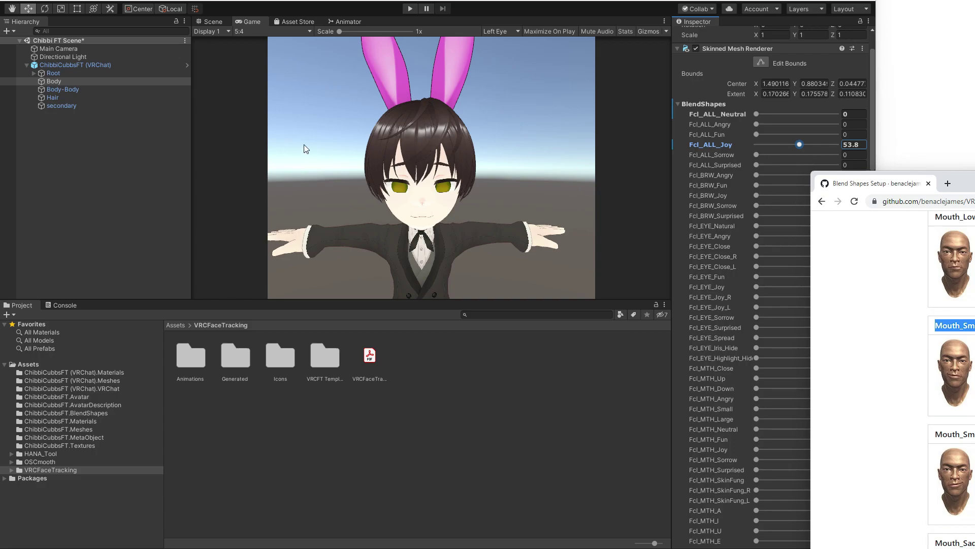
{"action": "left_click", "coordinate": [226, 6]}
{"action": "key", "text": "ctrl+z"}
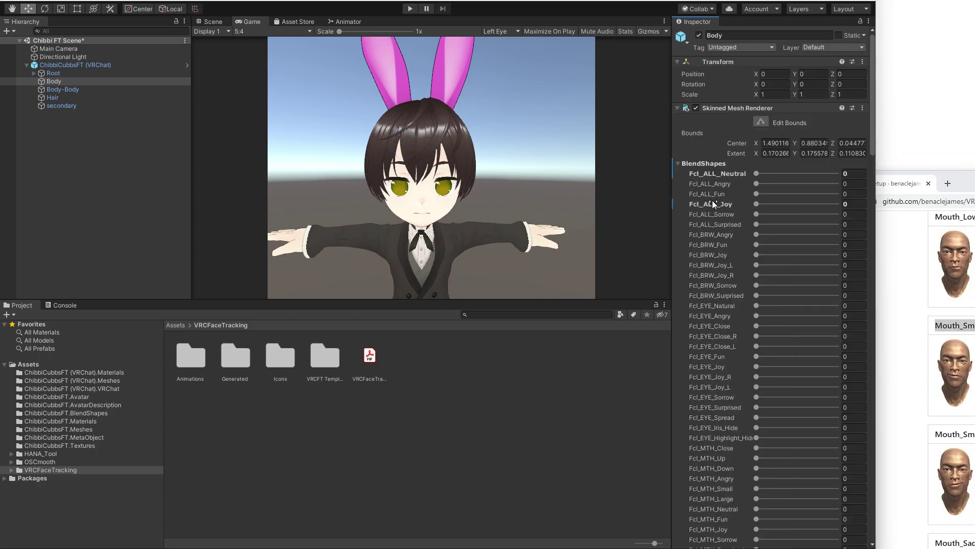
- Open HANA_Tool Separator_LeftAndRight and assign Body as its SkinnedMeshRenderer
{"action": "left_click", "coordinate": [159, 3]}
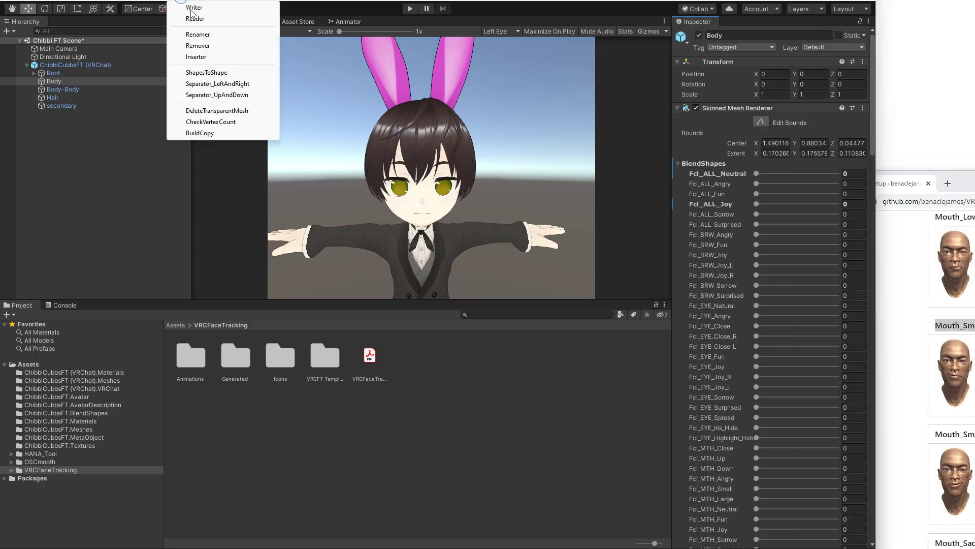
{"action": "left_click", "coordinate": [254, 83]}
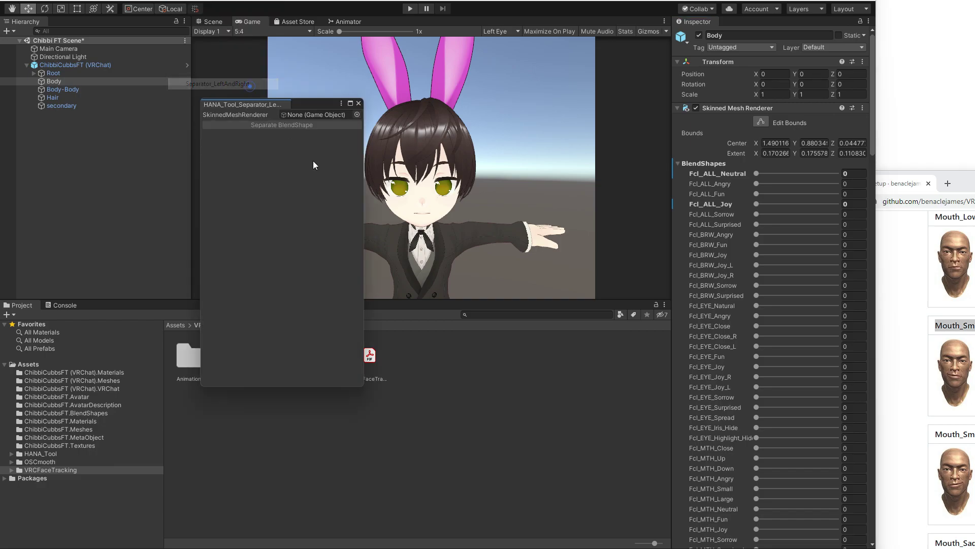
{"action": "left_click", "coordinate": [358, 115]}
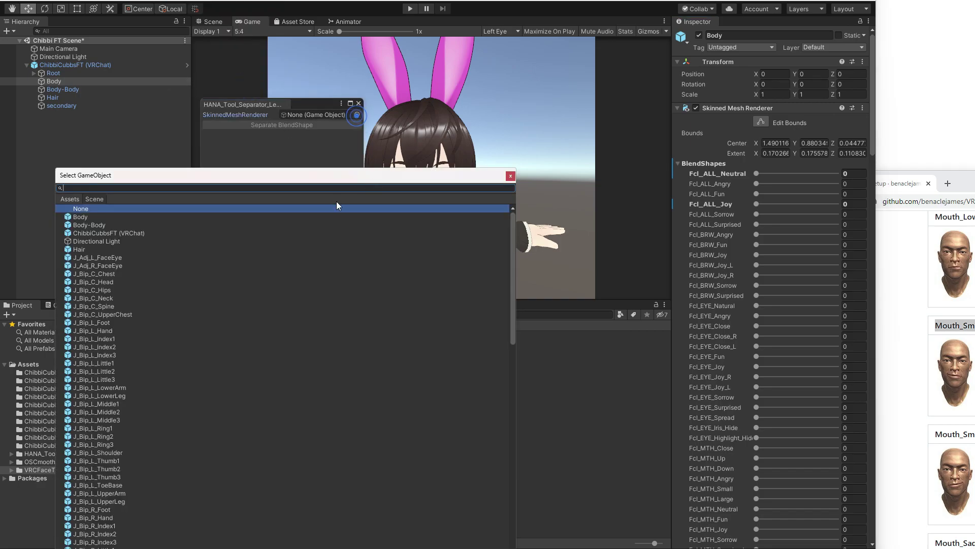
{"action": "left_click", "coordinate": [77, 217]}
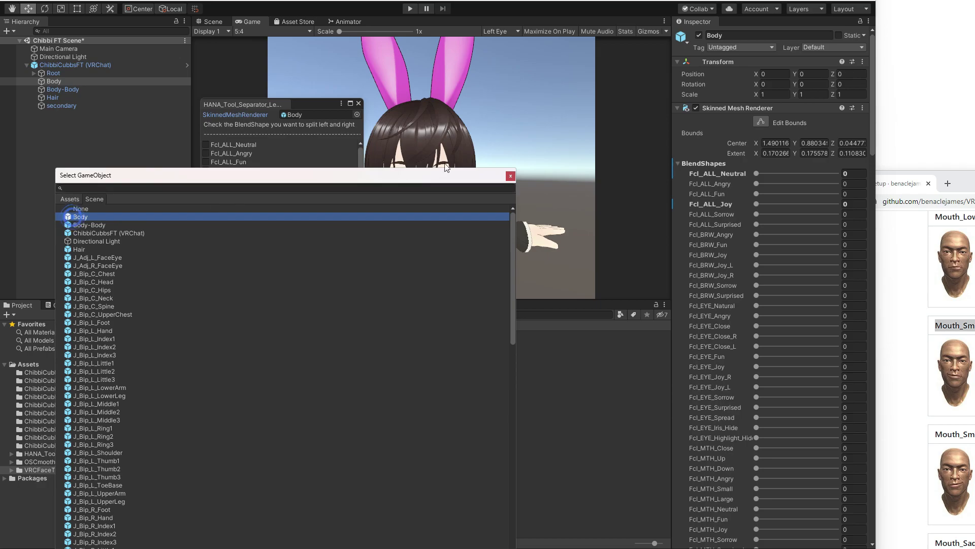
{"action": "left_click", "coordinate": [510, 175]}
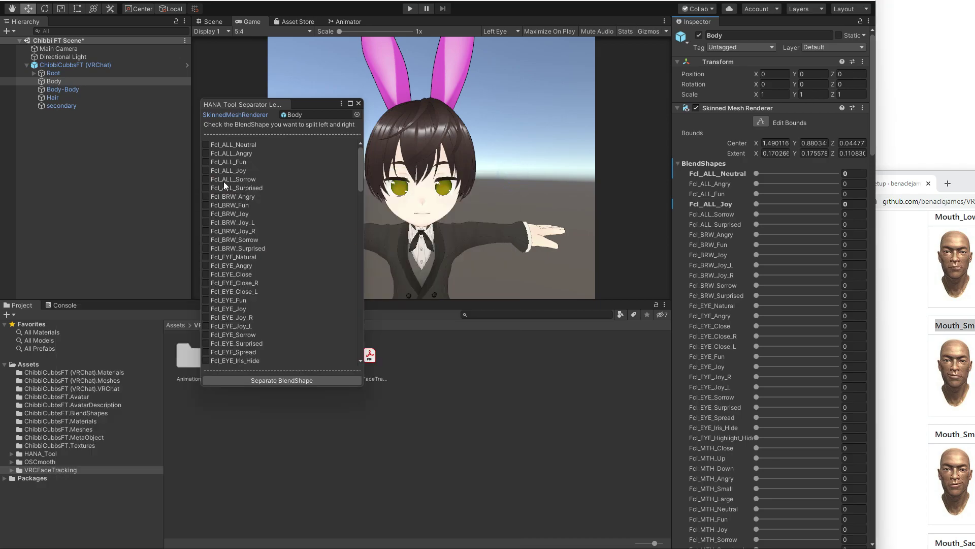
- Separate Body's Fcl_ALL_Joy blend shape into left and right versions and close the separator tool
{"action": "left_click", "coordinate": [212, 171]}
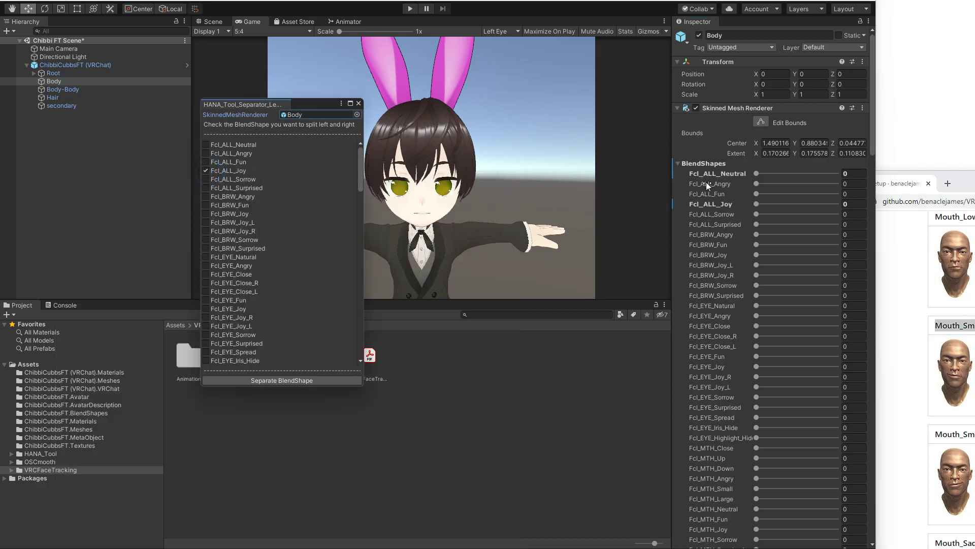
{"action": "left_click", "coordinate": [282, 379]}
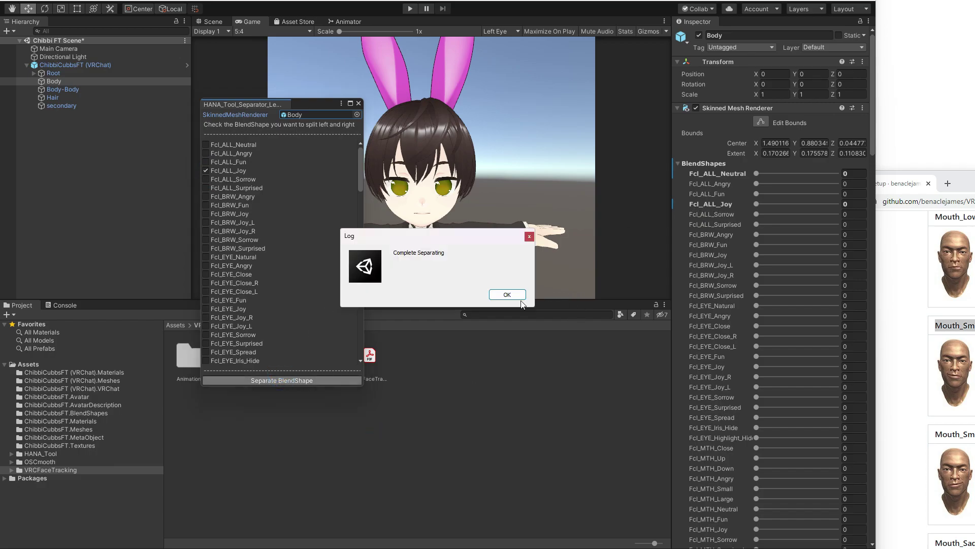
{"action": "left_click", "coordinate": [517, 296]}
{"action": "left_click", "coordinate": [359, 103]}
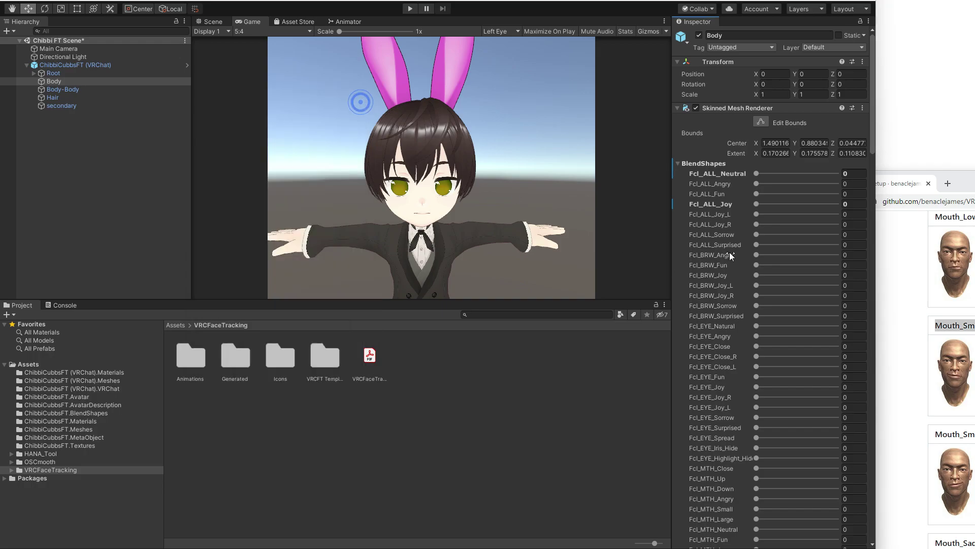
- Test the Fcl_ALL_Joy_L blend shape on Body and check the Mouth_Smile_Right and Mouth_Smile_Left names on the wiki
{"action": "left_click_drag", "start_coordinate": [757, 215], "coordinate": [720, 221]}
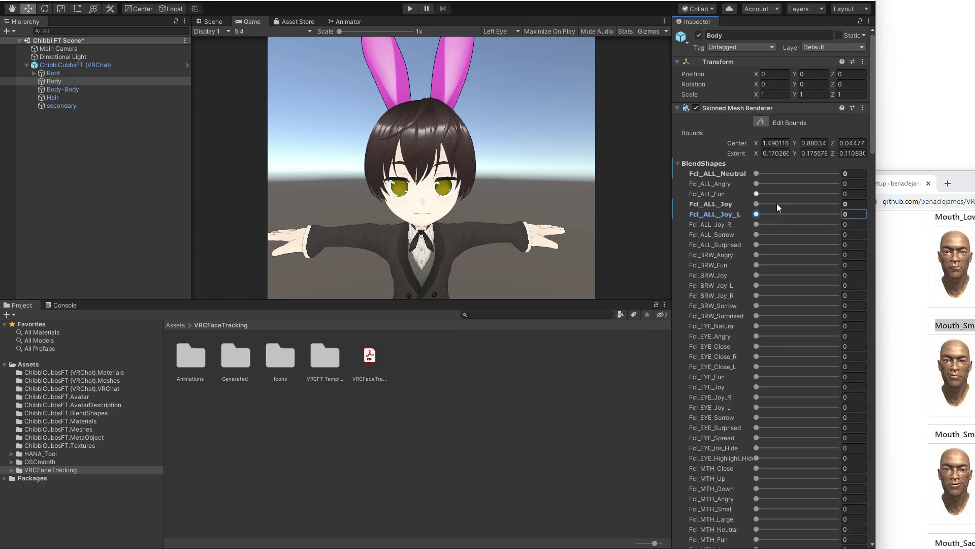
{"action": "mouse_move", "coordinate": [758, 218]}
{"action": "left_mouse_down"}
{"action": "mouse_move", "coordinate": [844, 220]}
{"action": "mouse_move", "coordinate": [742, 218]}
{"action": "left_mouse_up"}
{"action": "left_click_drag", "start_coordinate": [971, 180], "coordinate": [704, 219]}
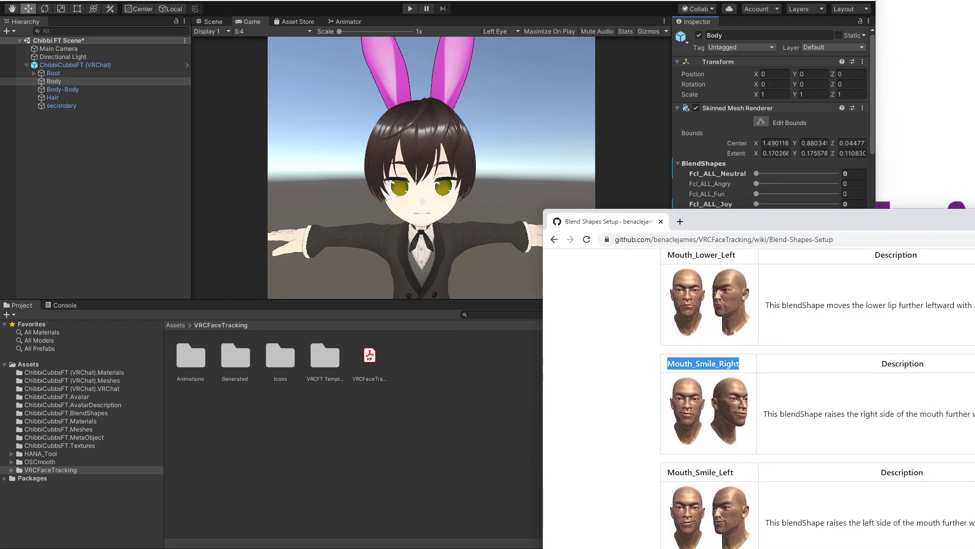
- Use HANA_Tool Renamer on Body to rename Fcl_ALL_Joy_L as Mouth_Smile_Left and Fcl_ALL_Joy_R as Mouth_Smile_Right
{"action": "left_click", "coordinate": [208, 3]}
{"action": "left_click", "coordinate": [191, 7]}
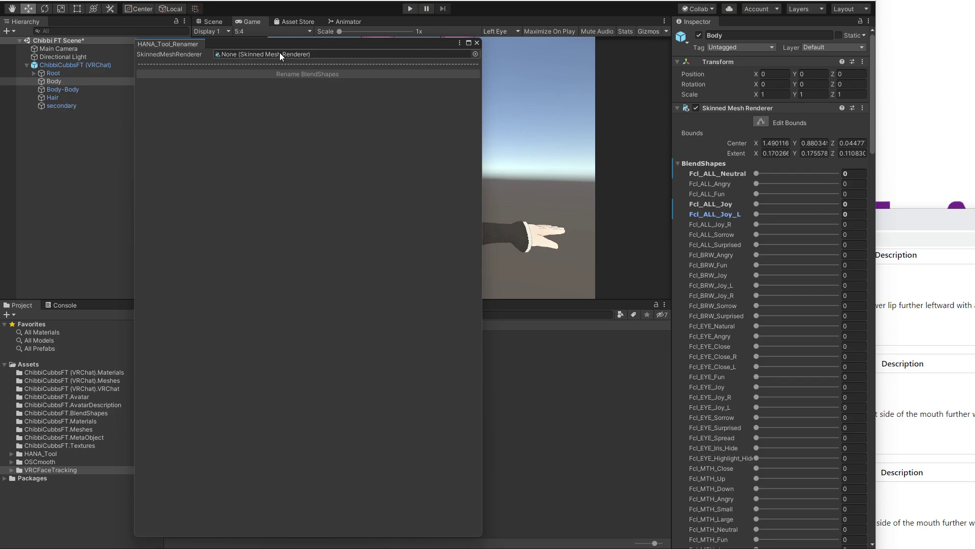
{"action": "left_click", "coordinate": [475, 54]}
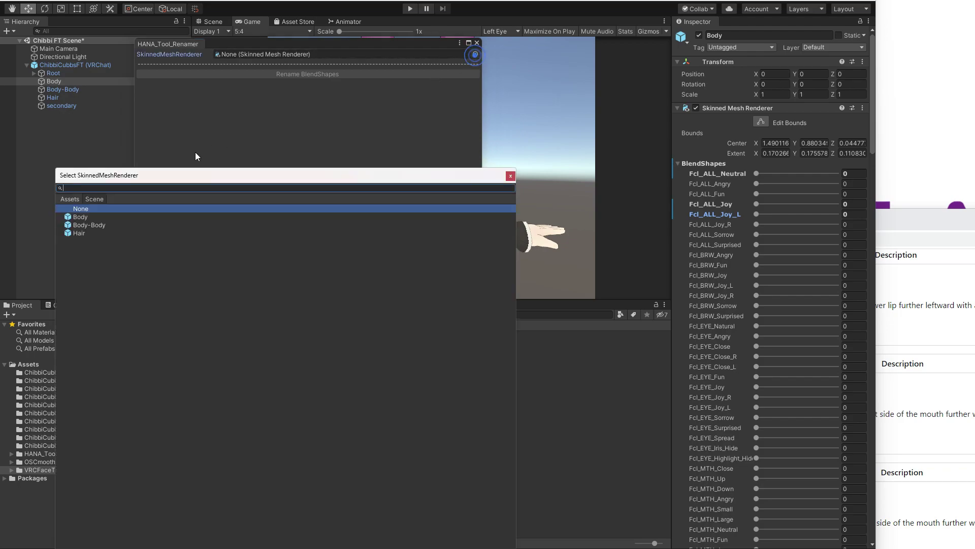
{"action": "left_click", "coordinate": [72, 217]}
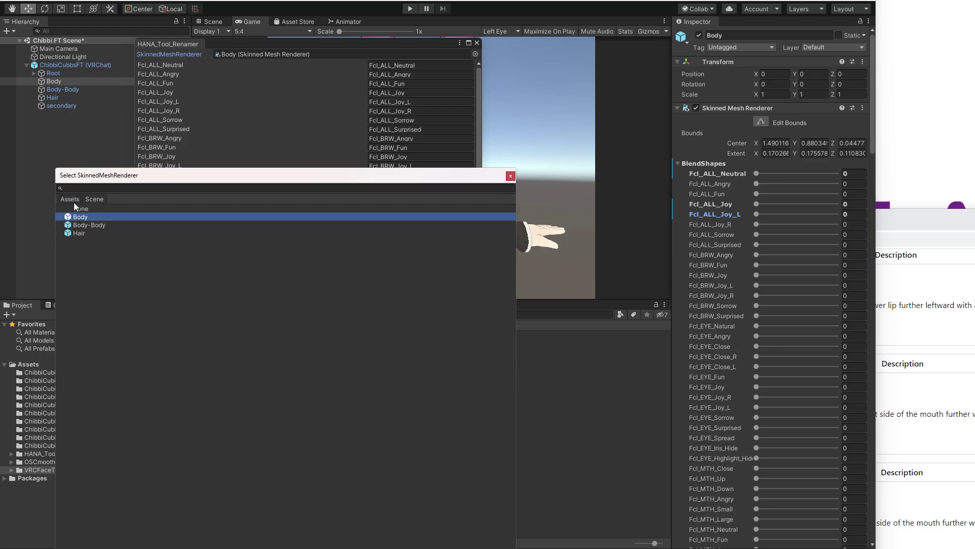
{"action": "left_click", "coordinate": [511, 176]}
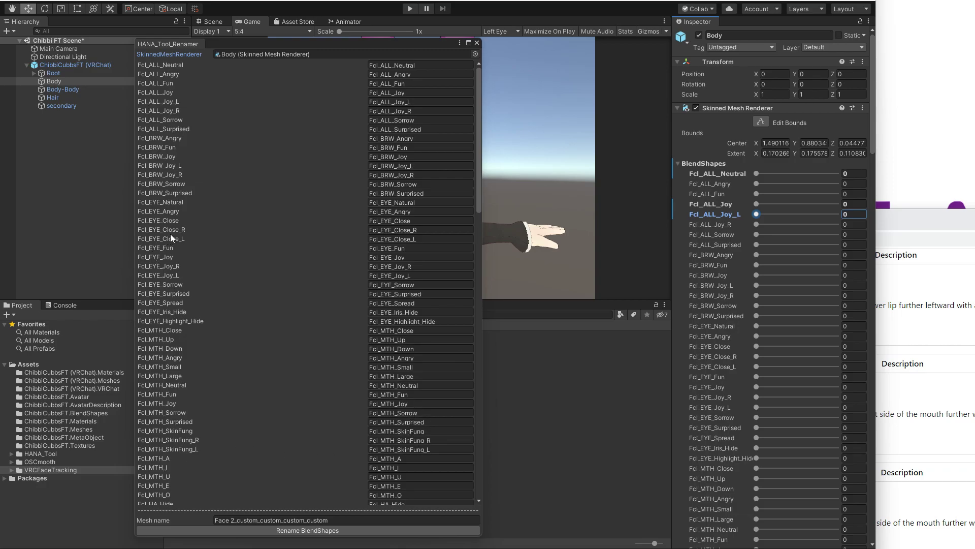
{"action": "scroll", "coordinate": [353, 200], "scroll_direction": "down", "scroll_amount": 15}
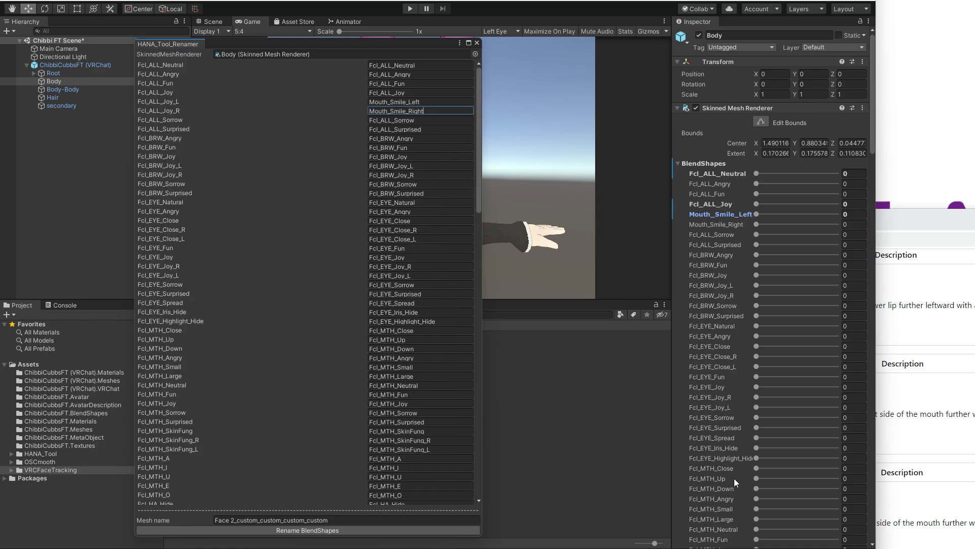
{"action": "left_click", "coordinate": [477, 44]}
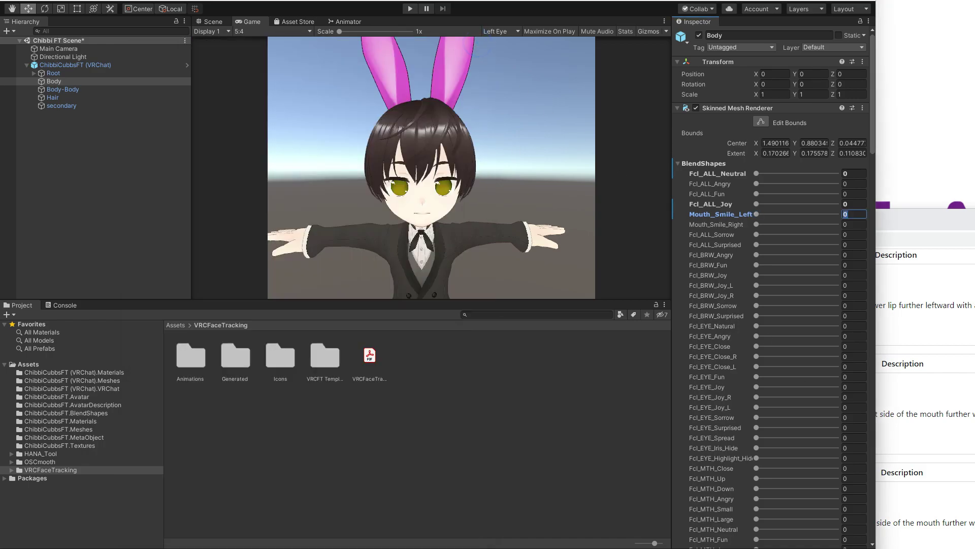